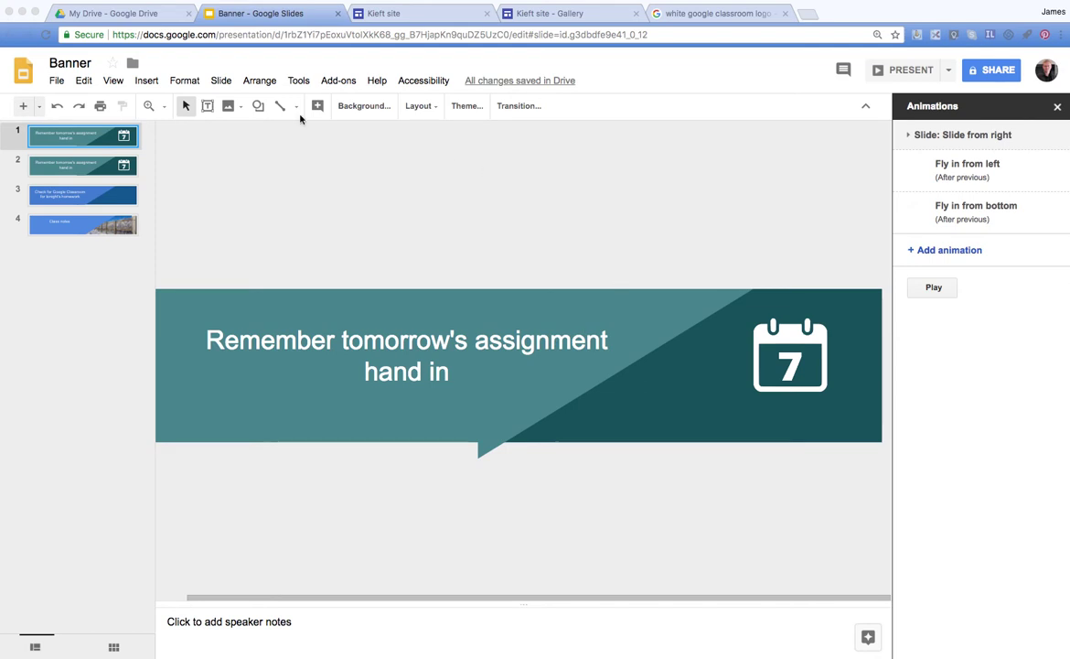
# - Set a custom page size of 1100 × 190 pixels in Page setup
pyautogui.click(57, 82)
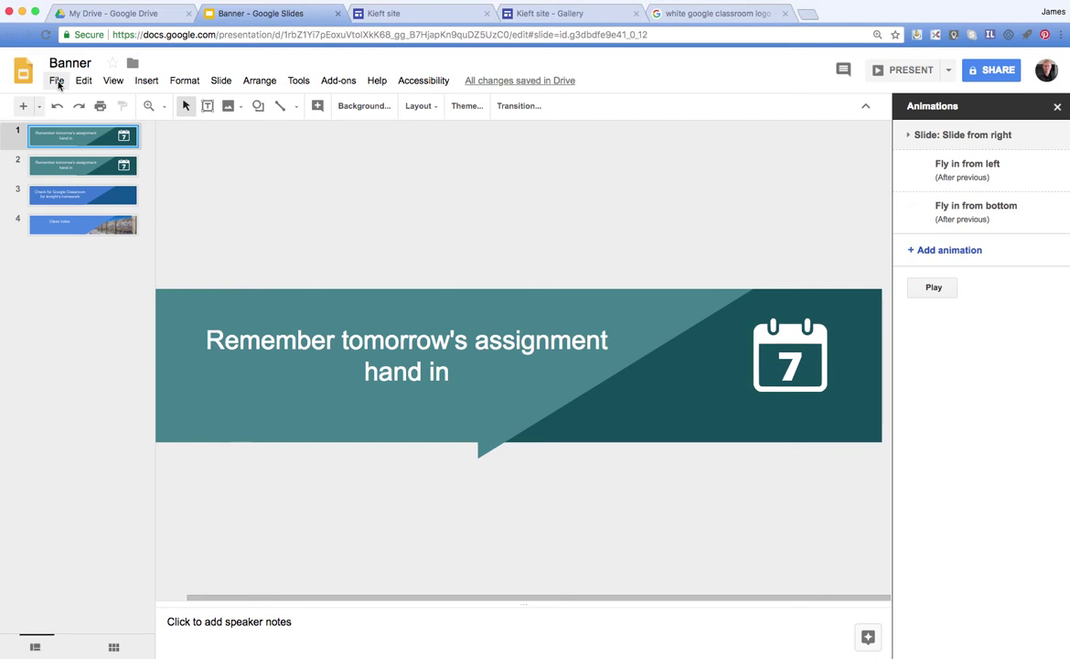
pyautogui.click(56, 82)
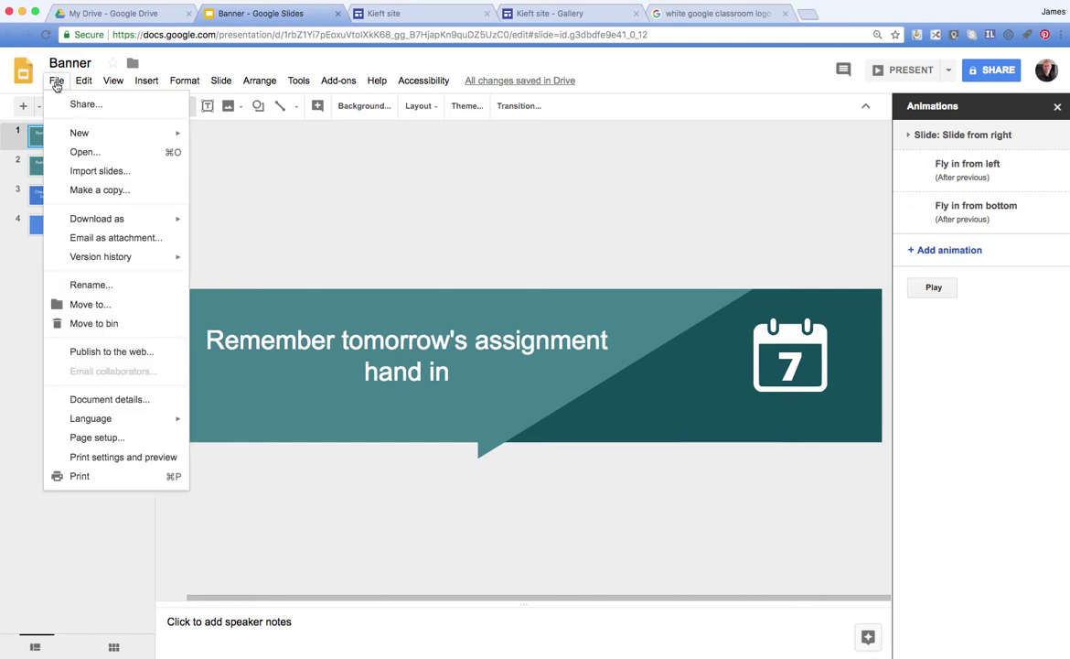
pyautogui.click(97, 439)
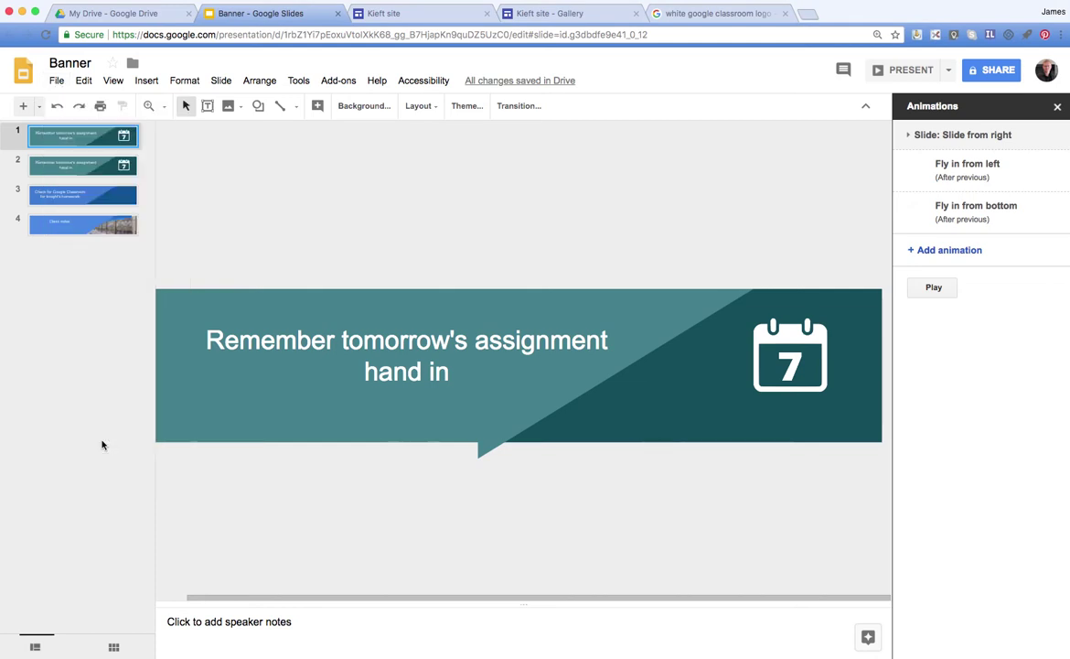
pyautogui.click(610, 370)
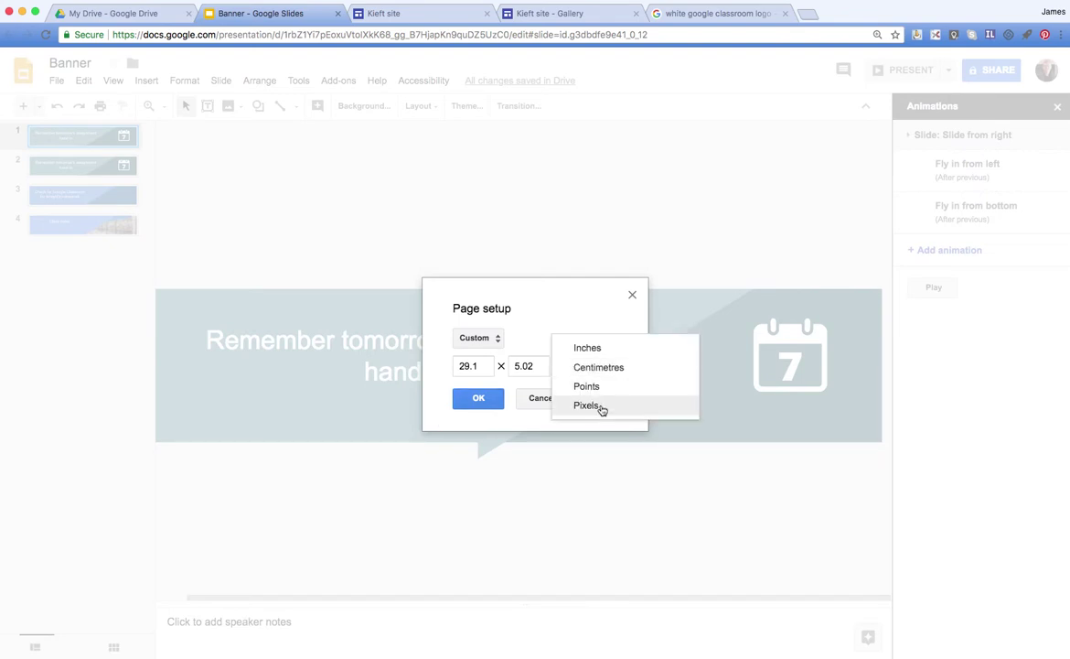
pyautogui.click(600, 407)
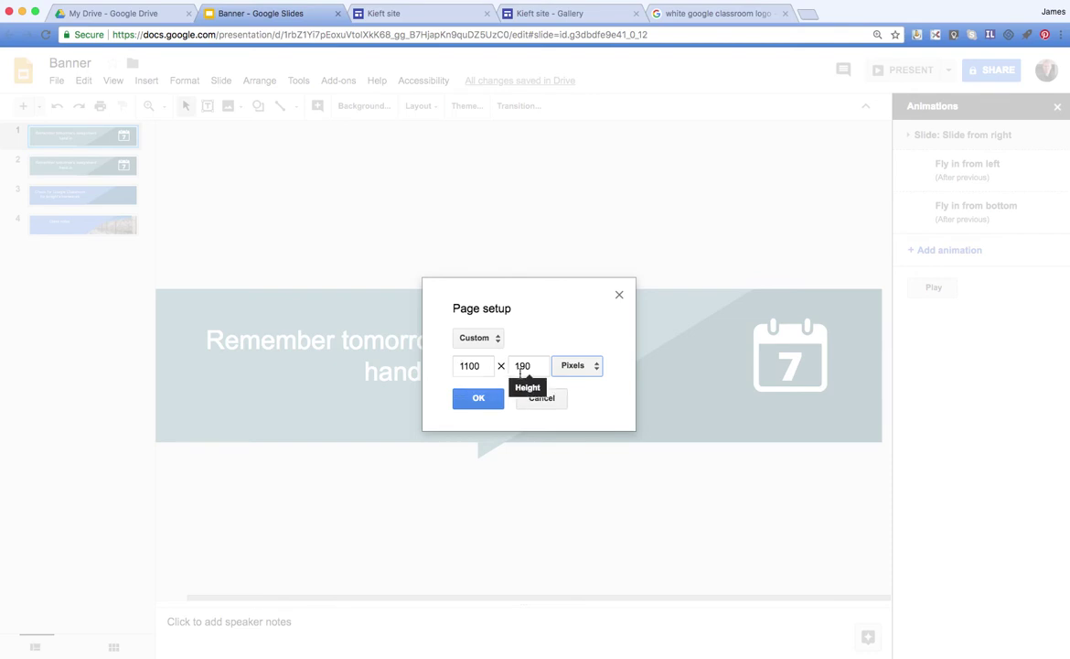
pyautogui.click(474, 400)
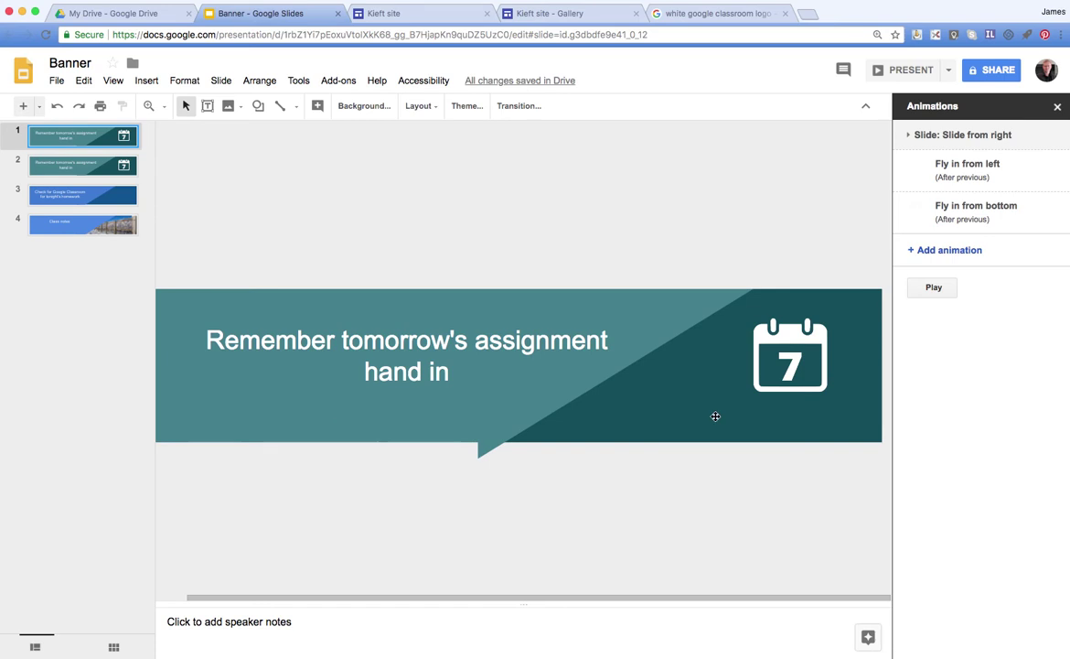
# - Inspect slide 1's title and teal shape, browse the shape options, then move to slide 3
pyautogui.click(268, 390)
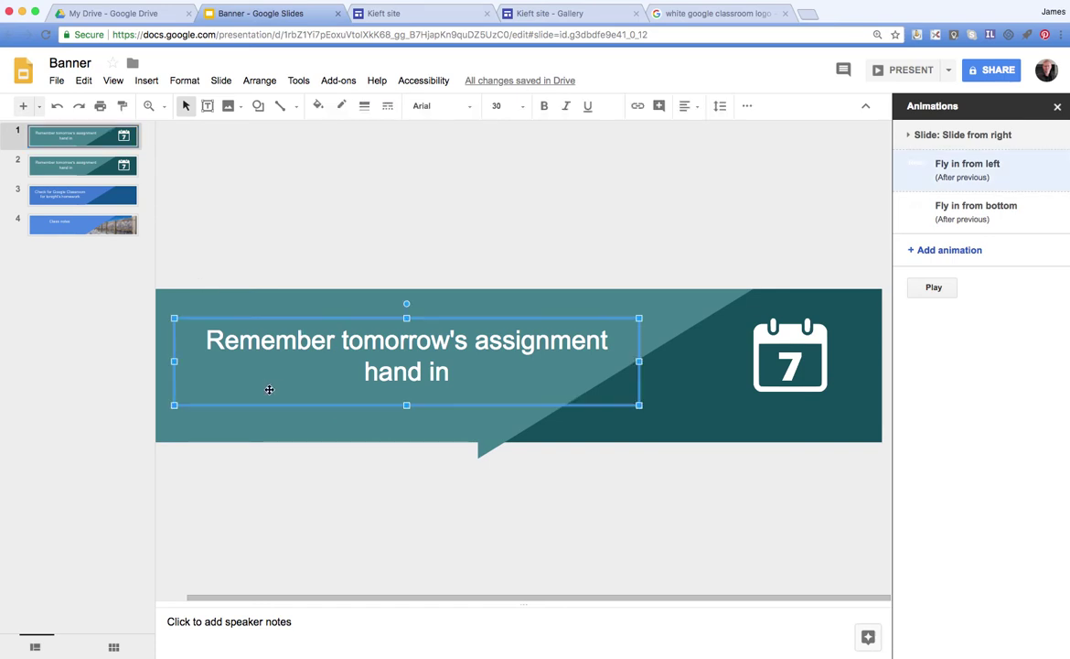
pyautogui.click(164, 295)
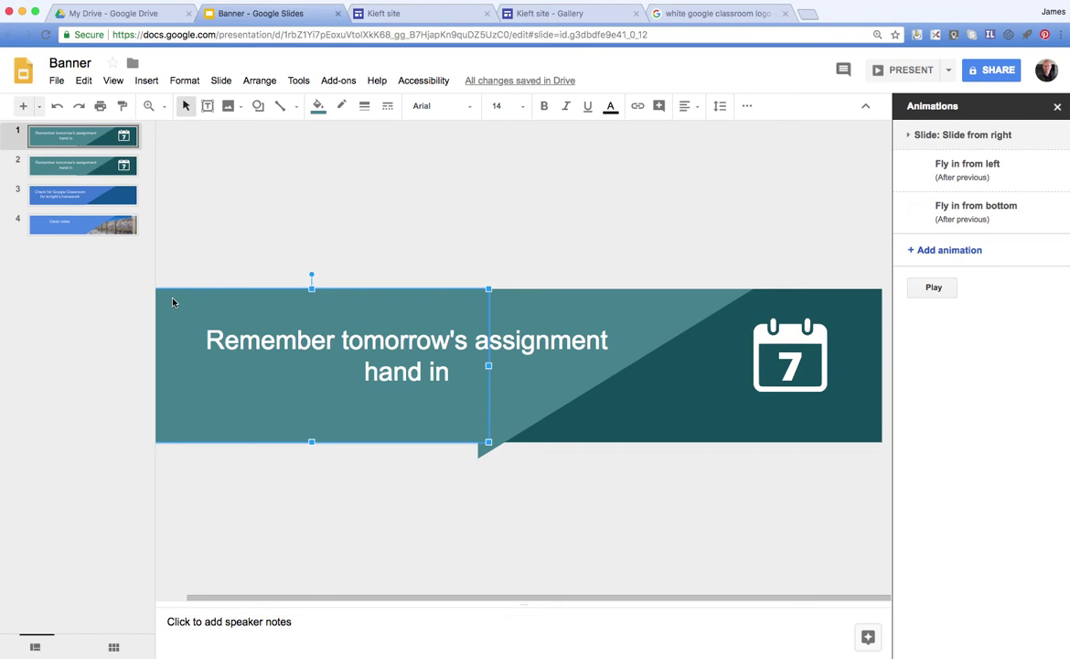
pyautogui.click(146, 80)
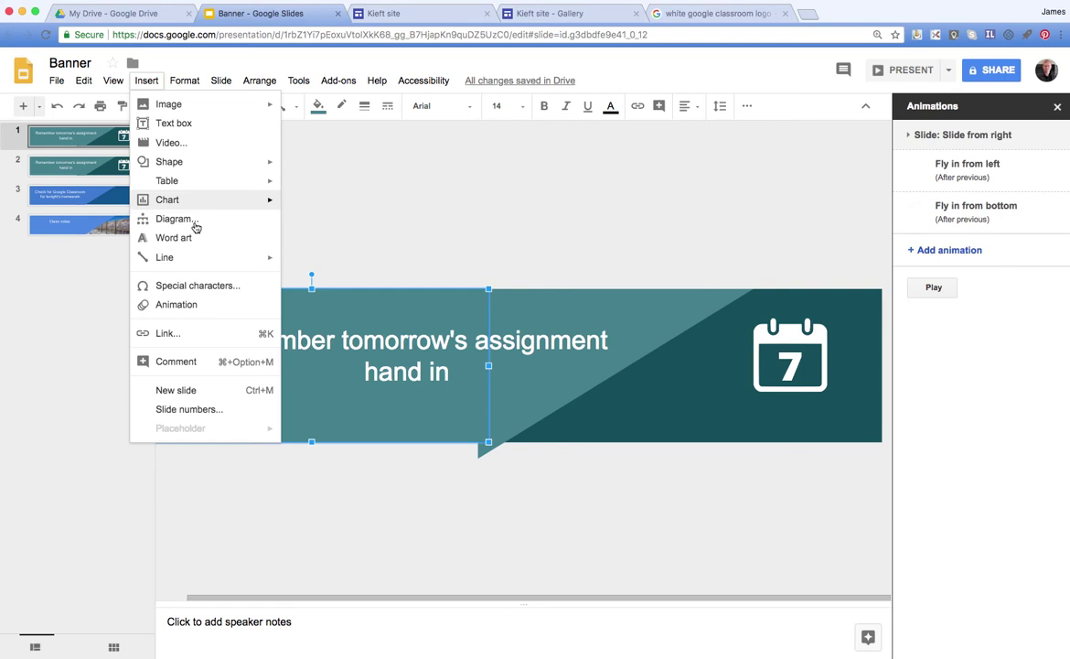
pyautogui.moveTo(211, 162)
pyautogui.moveTo(318, 171)
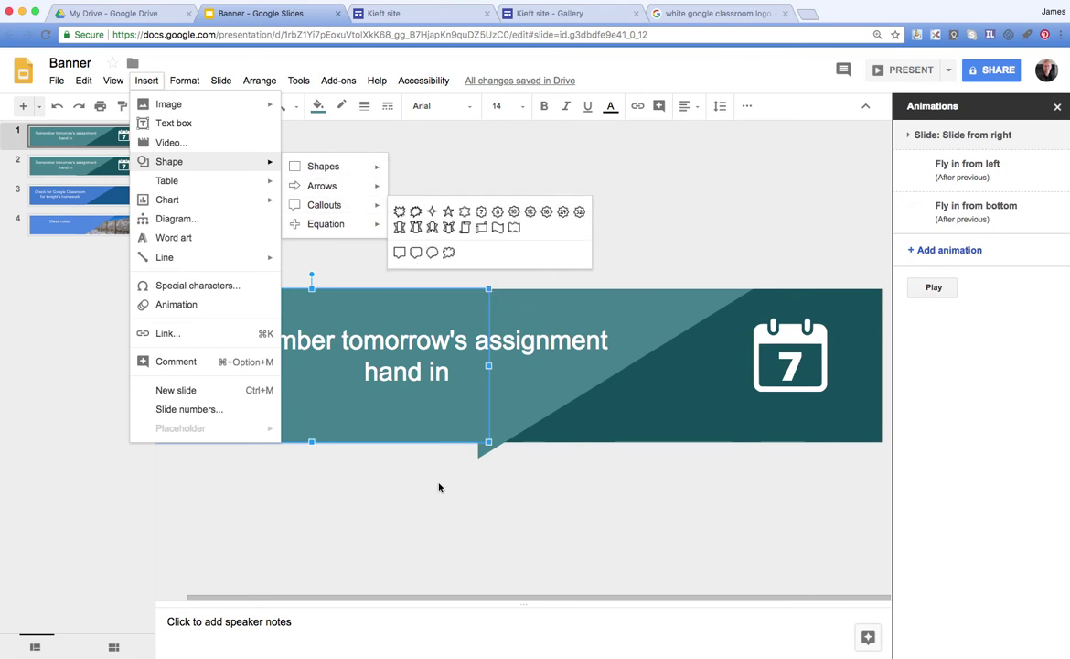
pyautogui.click(416, 460)
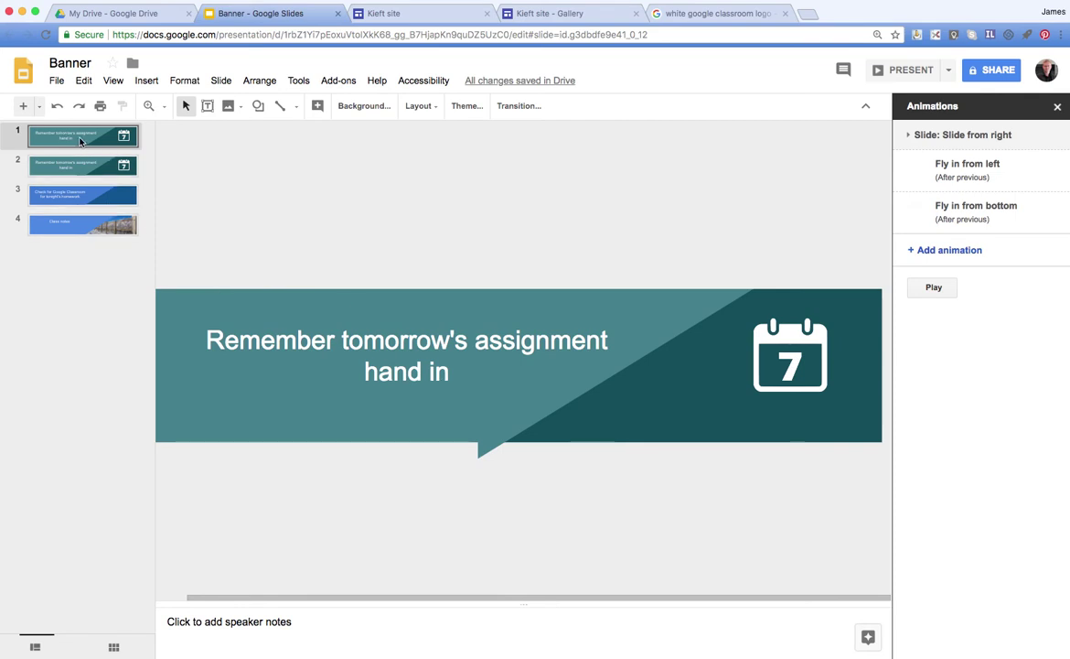
pyautogui.click(80, 201)
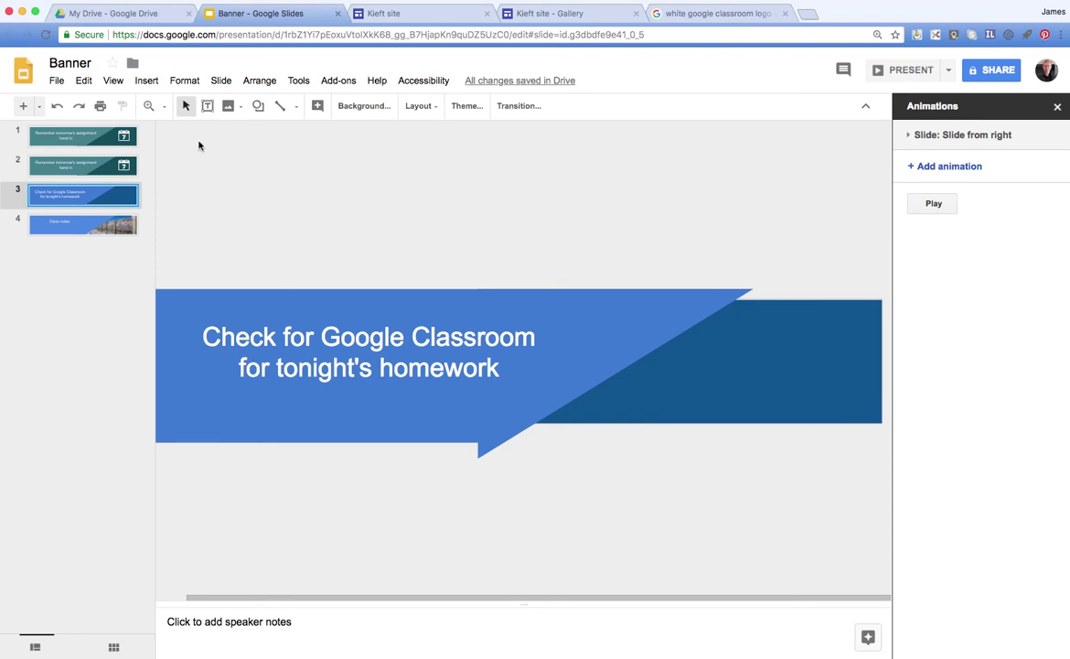
# - Upload classroom.png onto slide 3 and move it left into the dark blue area
pyautogui.click(144, 81)
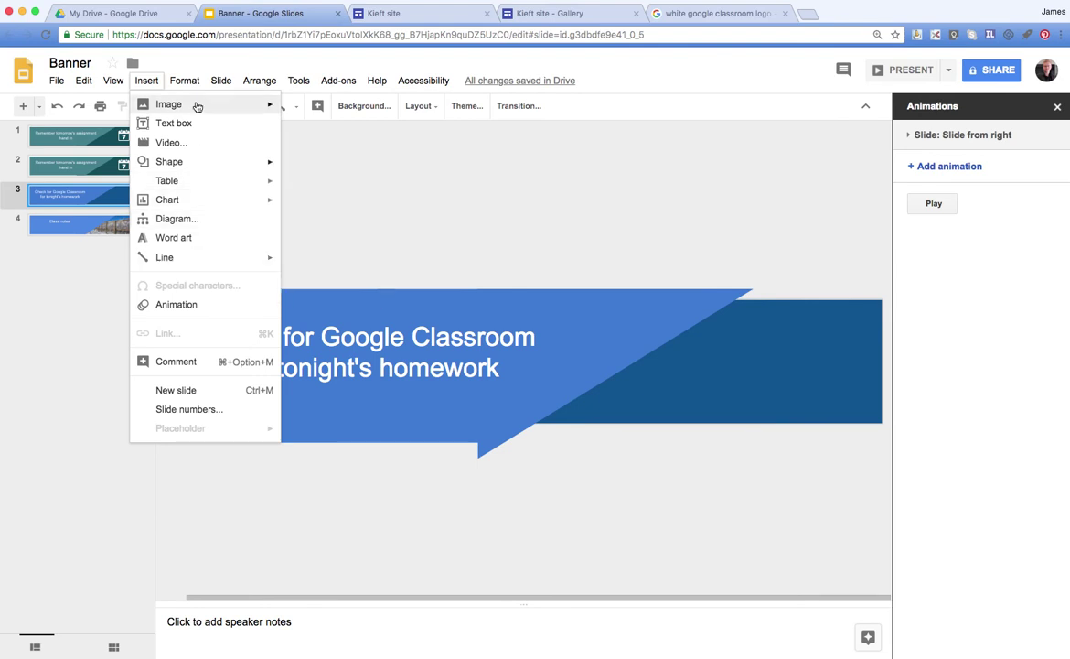
pyautogui.moveTo(197, 107)
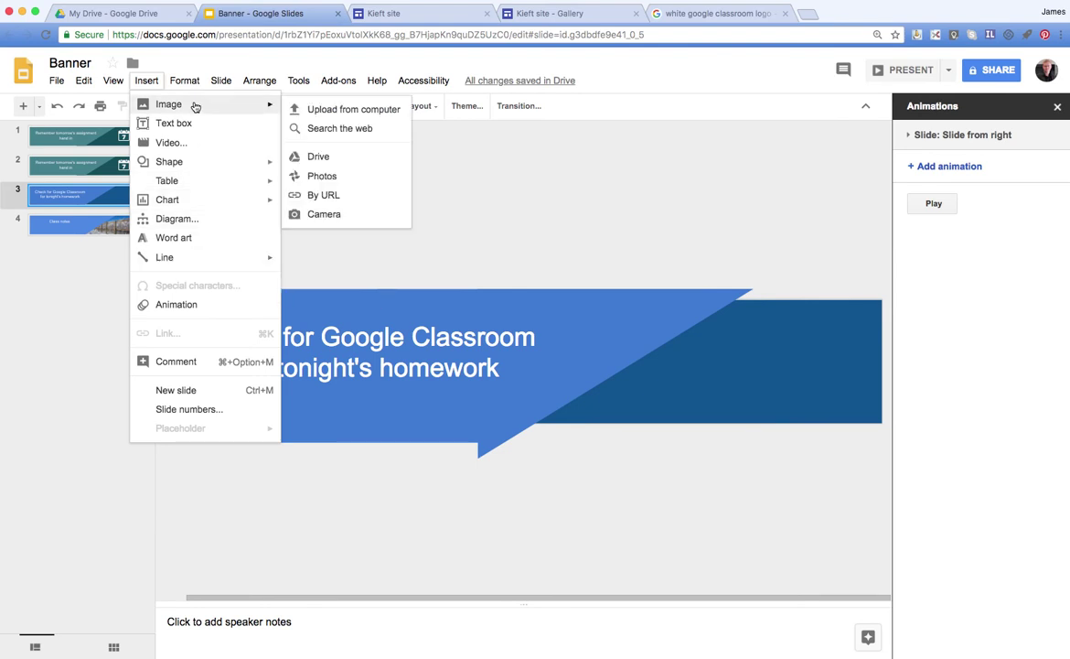
pyautogui.click(342, 117)
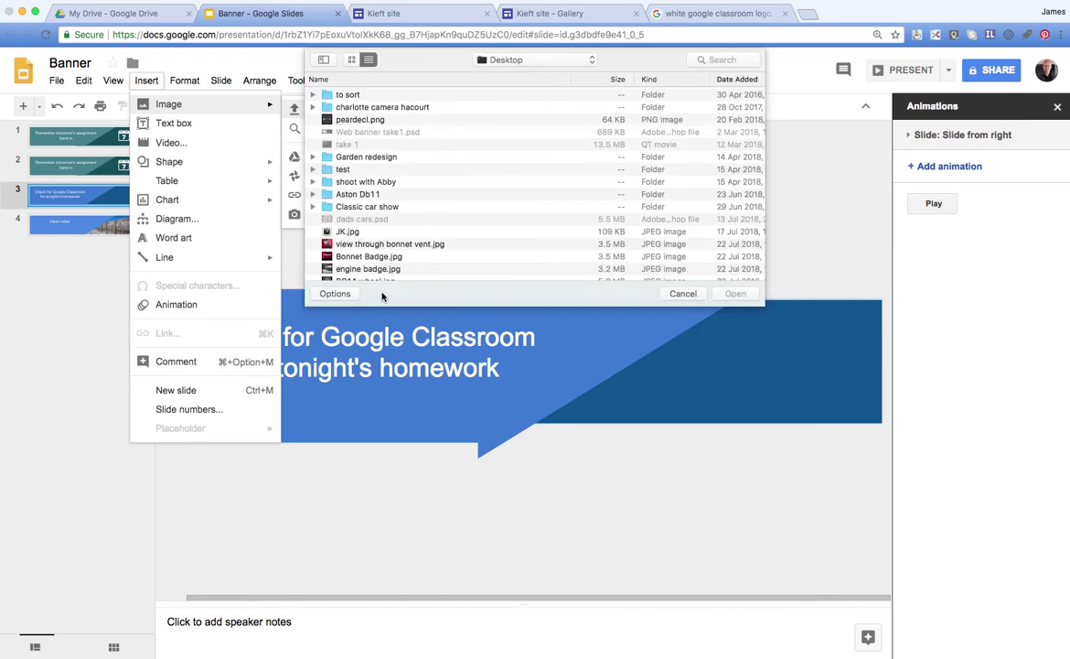
pyautogui.scroll(-5, 378, 262)
pyautogui.scroll(-2, 379, 259)
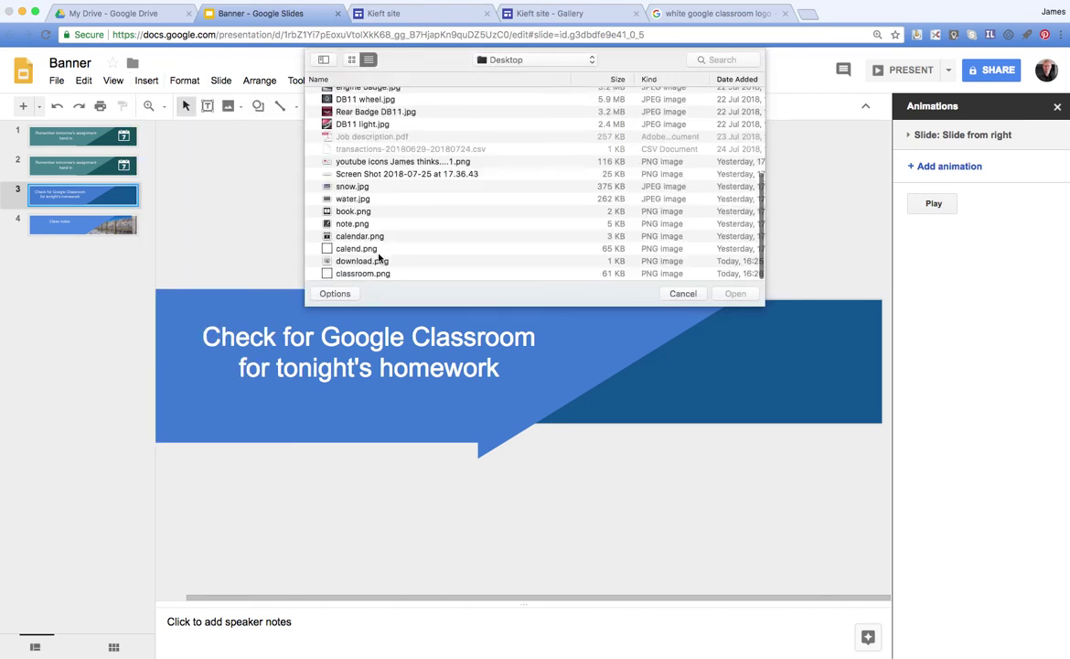
pyautogui.click(346, 275)
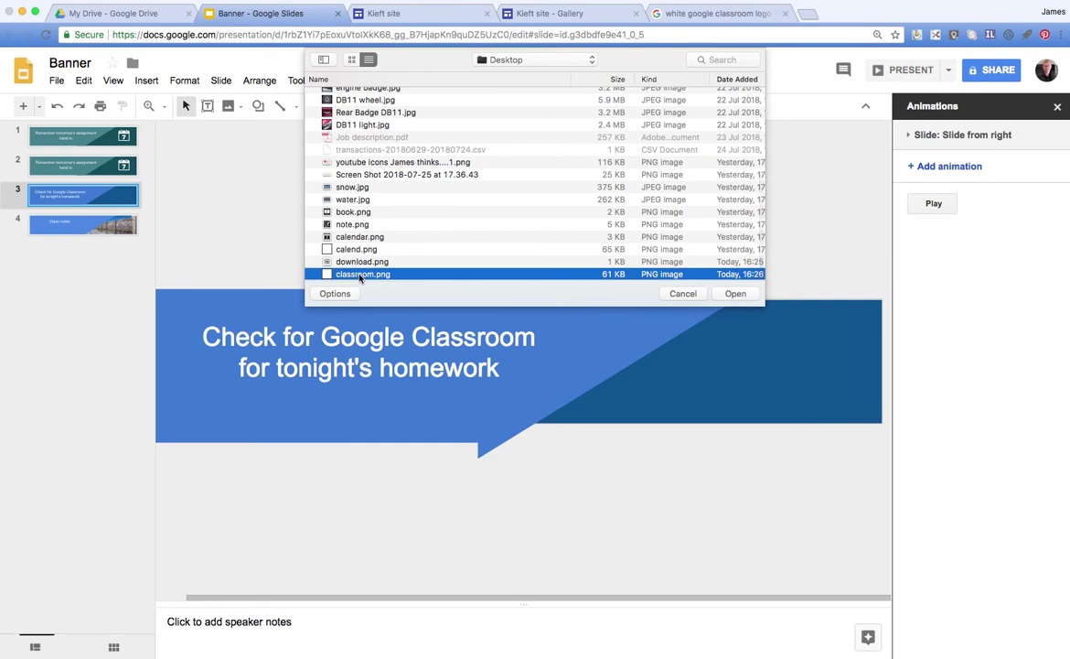
pyautogui.click(736, 294)
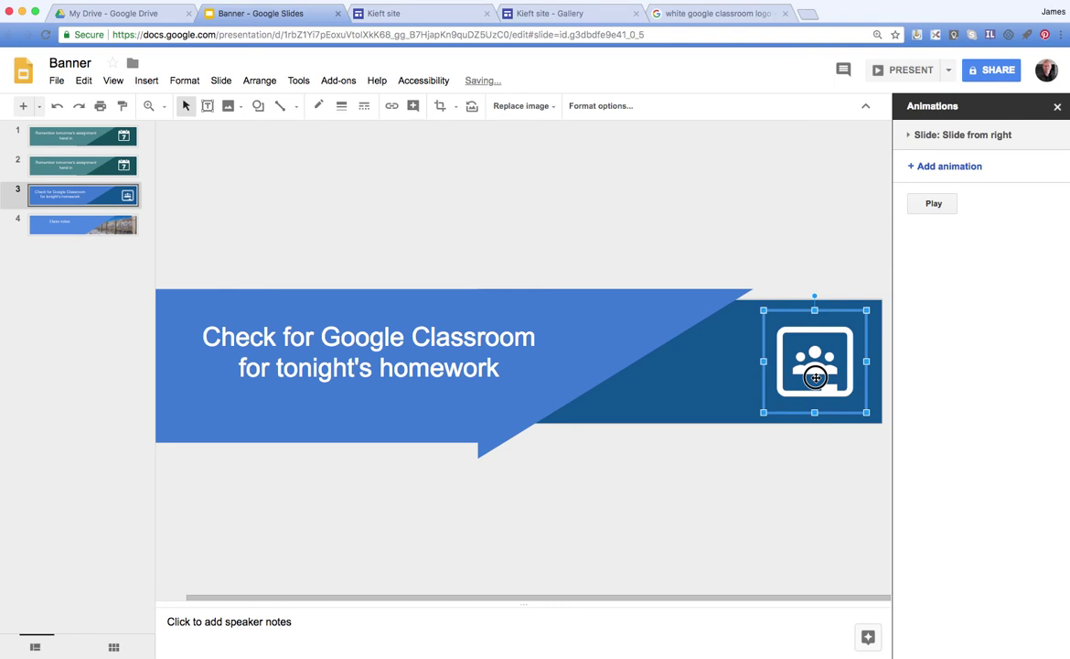
pyautogui.moveTo(808, 376); pyautogui.dragTo(722, 405)
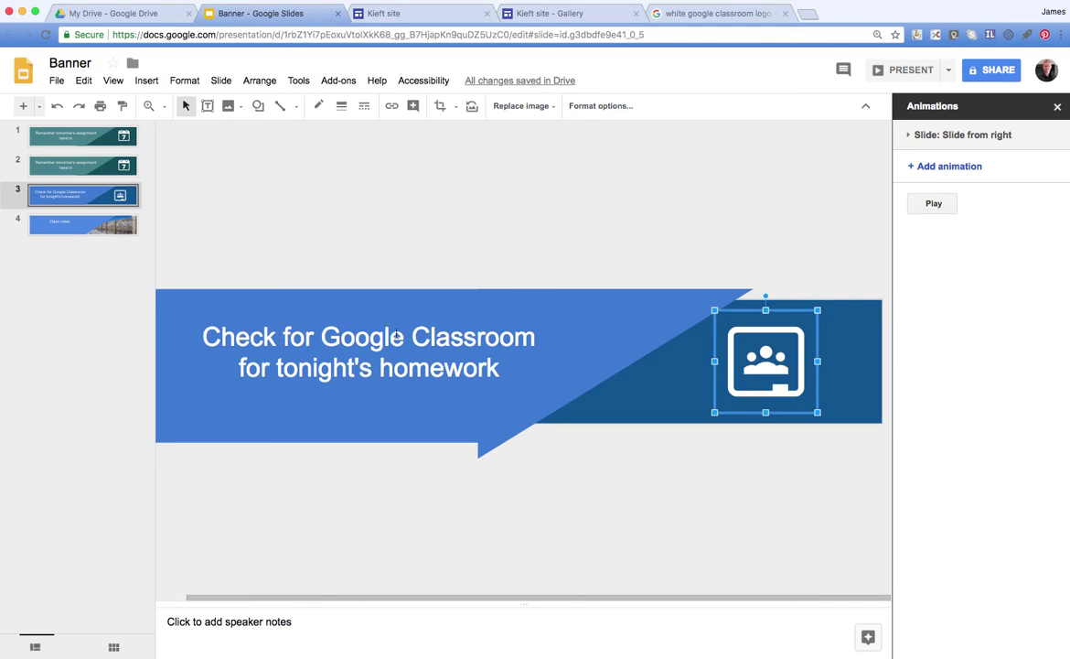
pyautogui.click(444, 335)
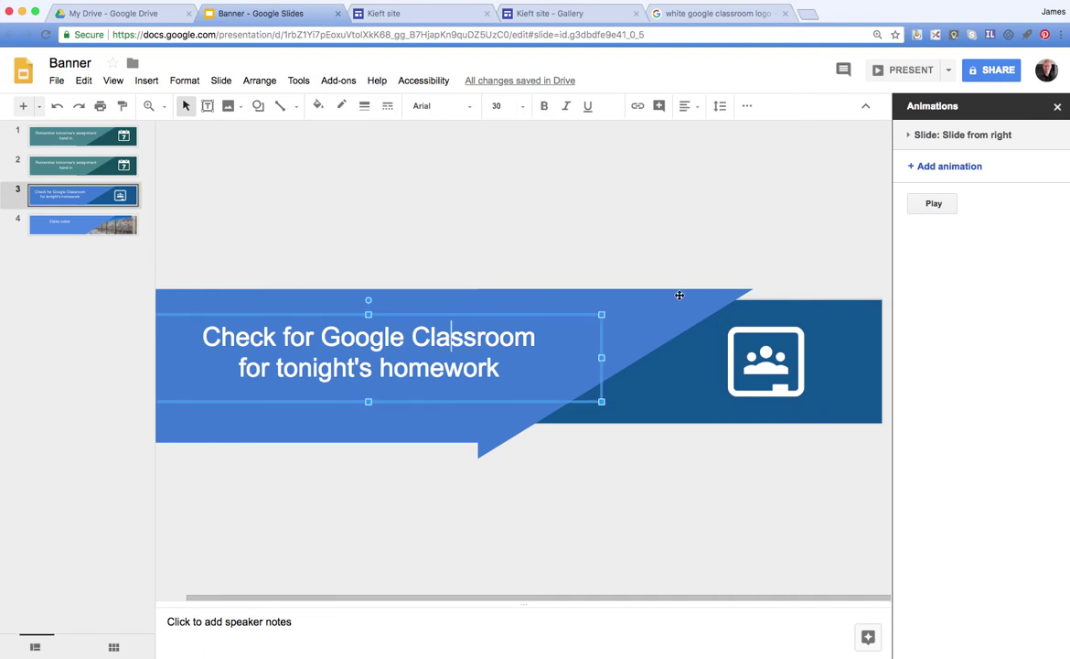
# - Animate slide 3's title to Fly in from left, starting after the previous animation
pyautogui.click(932, 167)
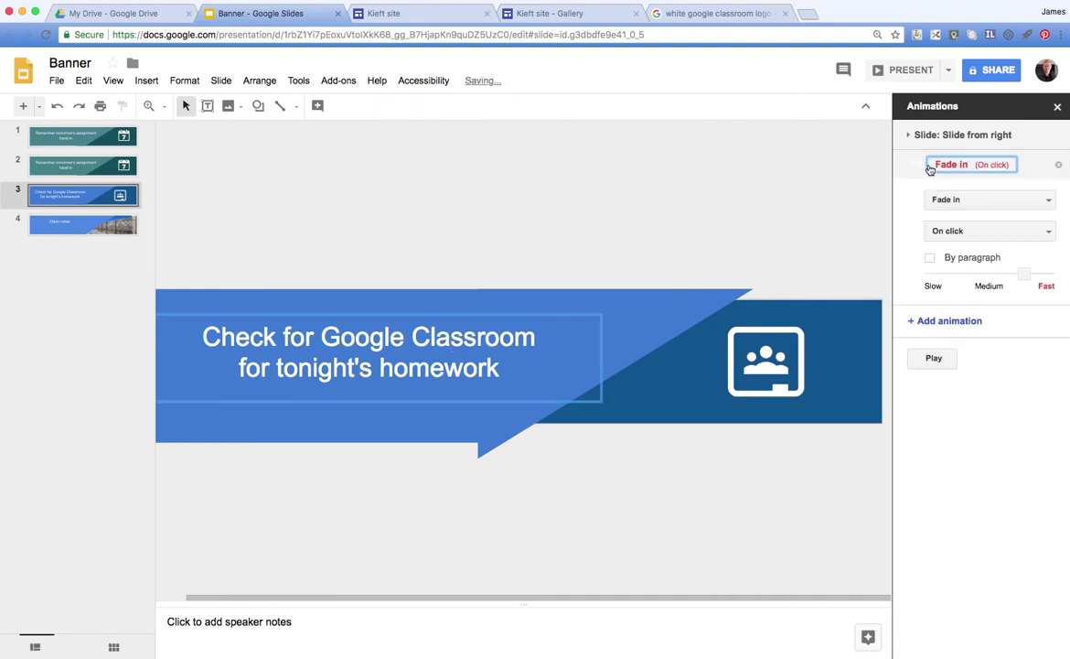
pyautogui.click(1030, 235)
pyautogui.click(1006, 274)
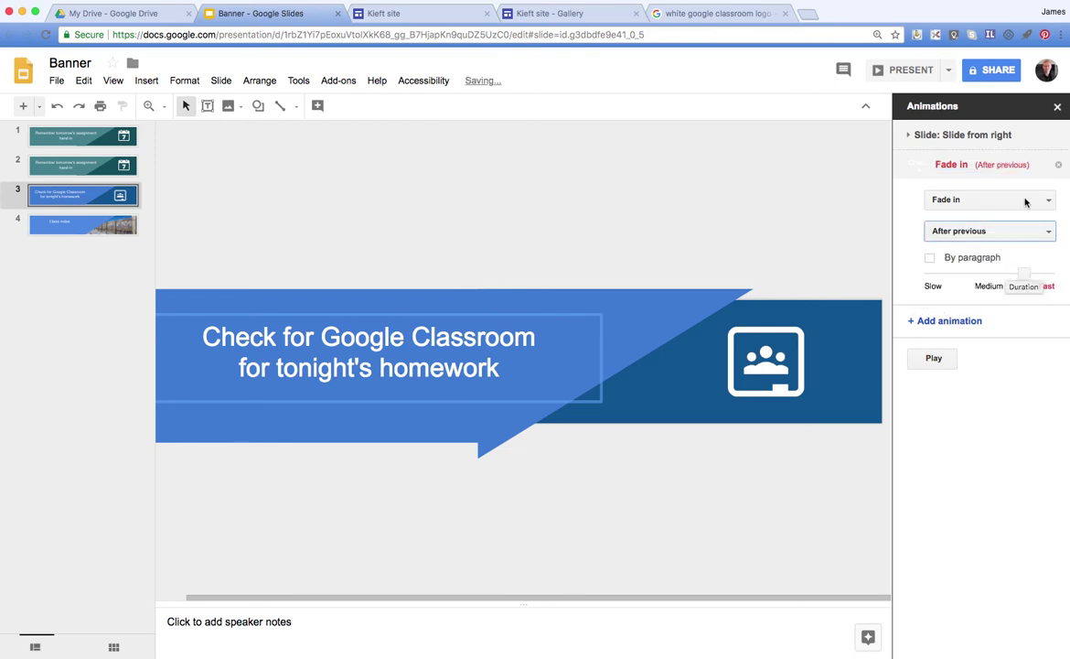
pyautogui.click(1027, 201)
pyautogui.click(979, 302)
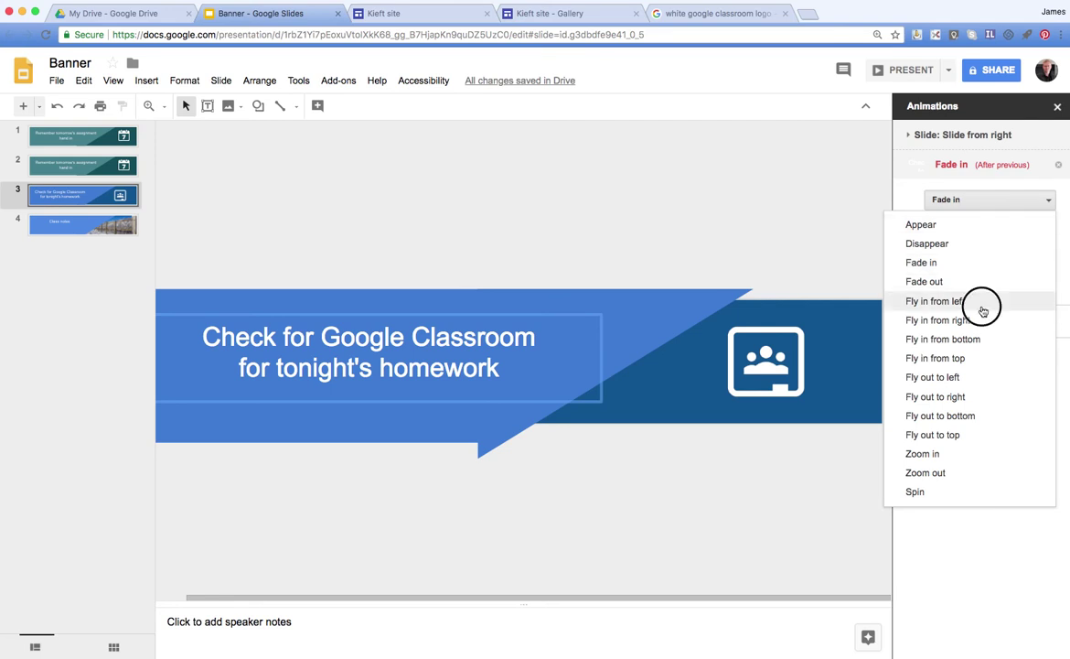
# - Give the classroom icon a Fly in from bottom animation starting after previous
pyautogui.click(802, 344)
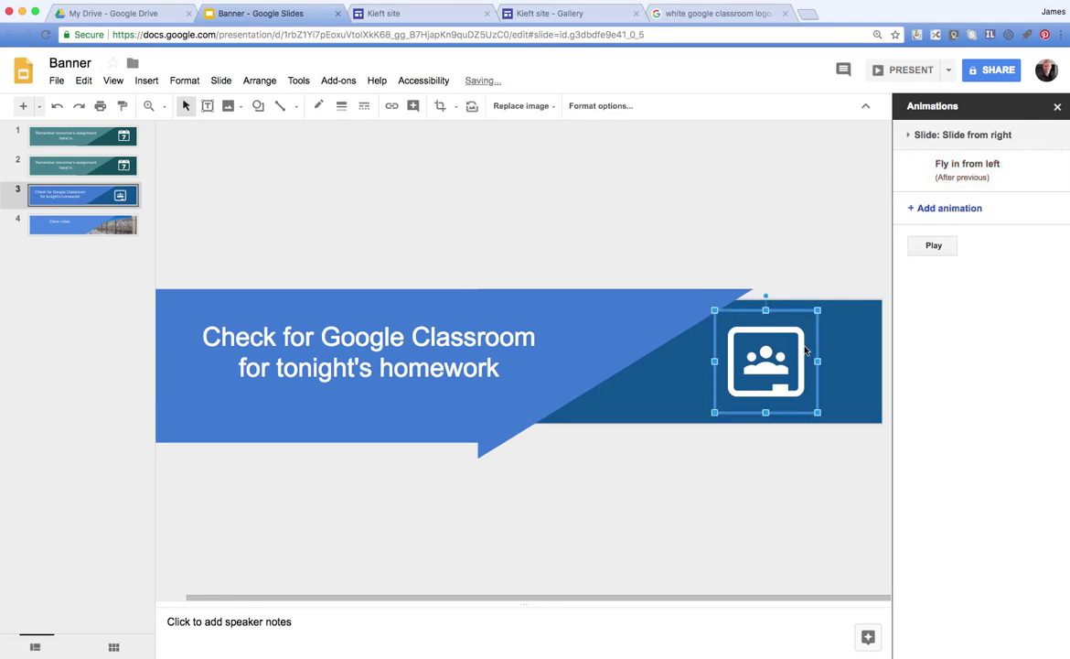
pyautogui.click(968, 209)
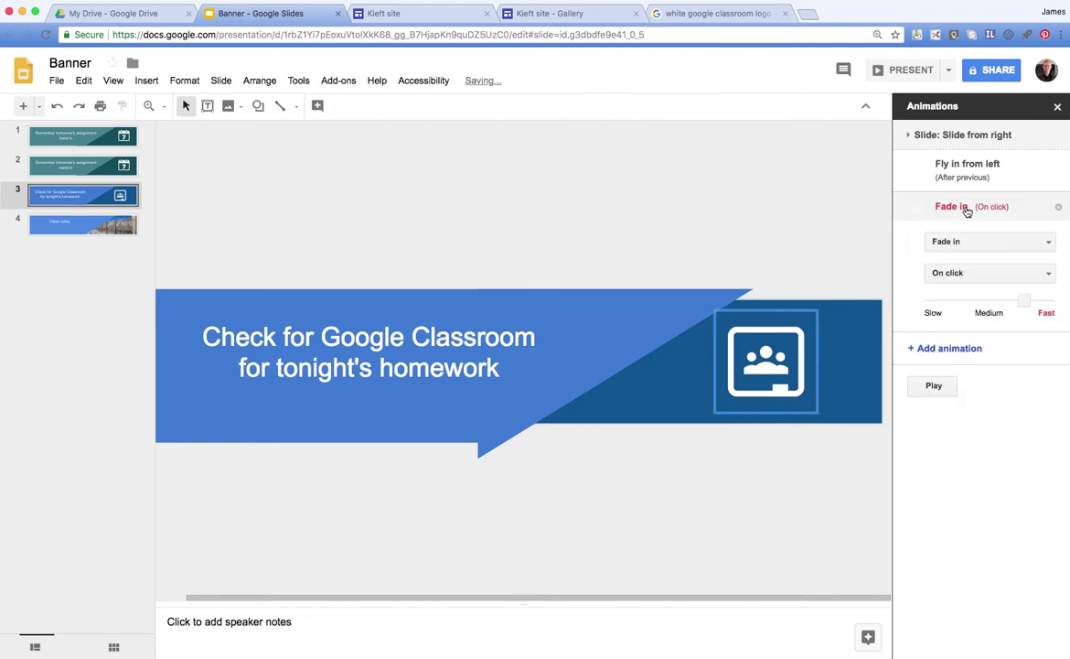
pyautogui.click(1005, 243)
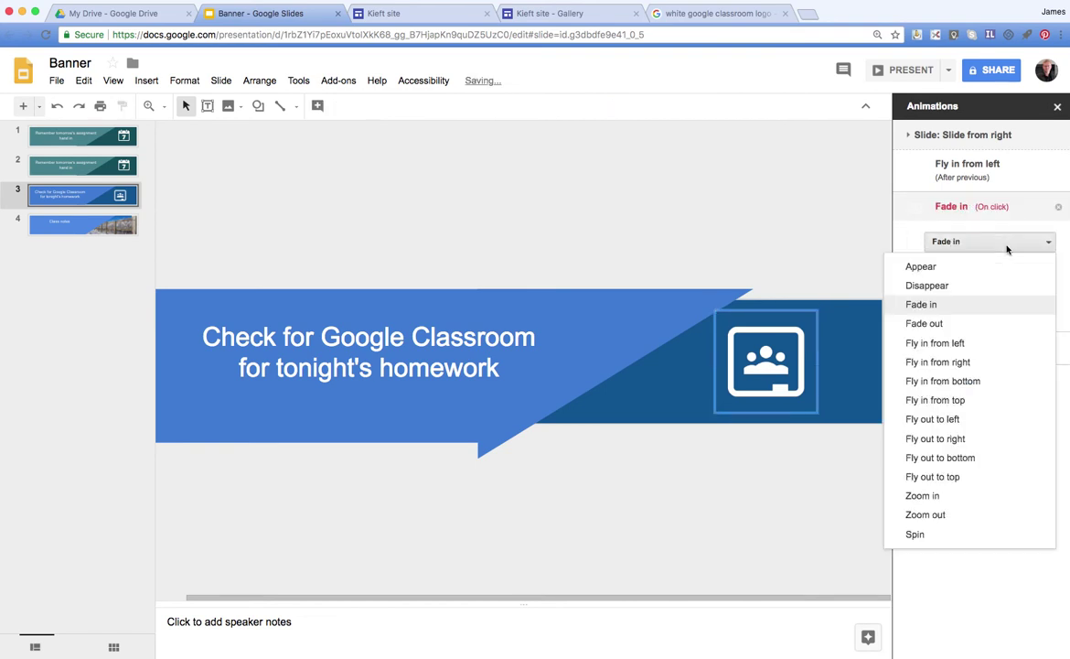
pyautogui.click(942, 381)
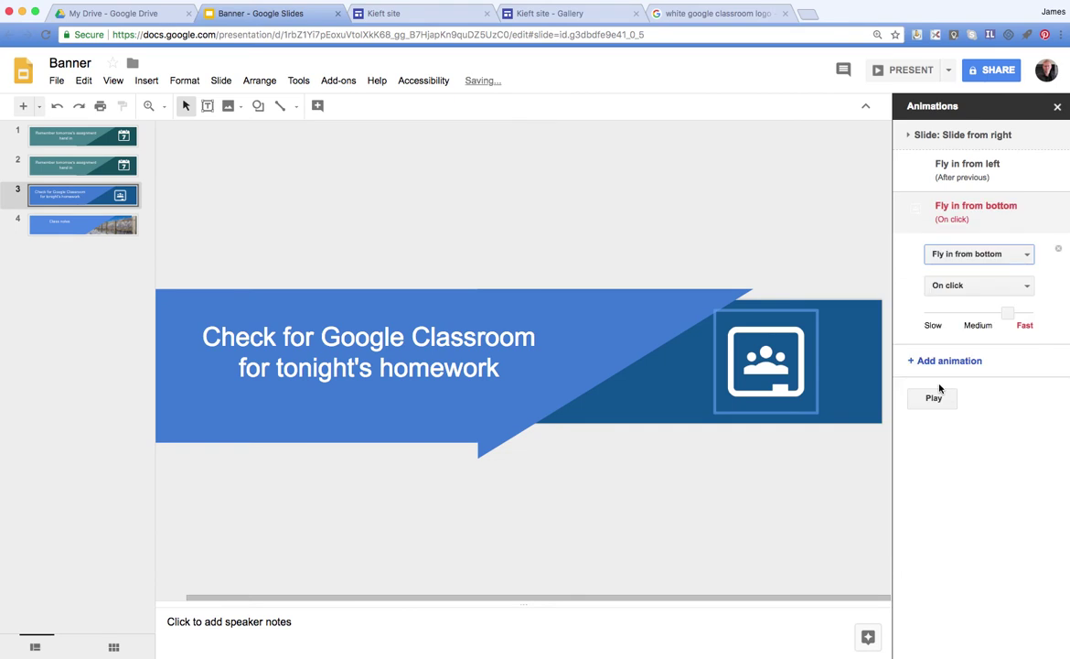
pyautogui.click(988, 286)
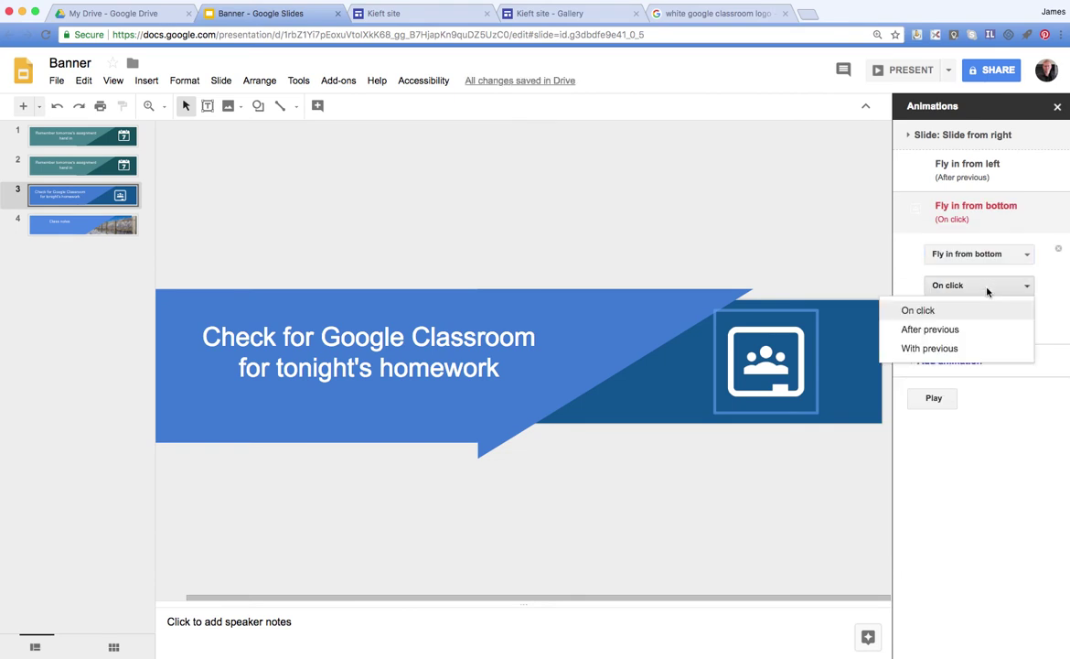
pyautogui.click(967, 333)
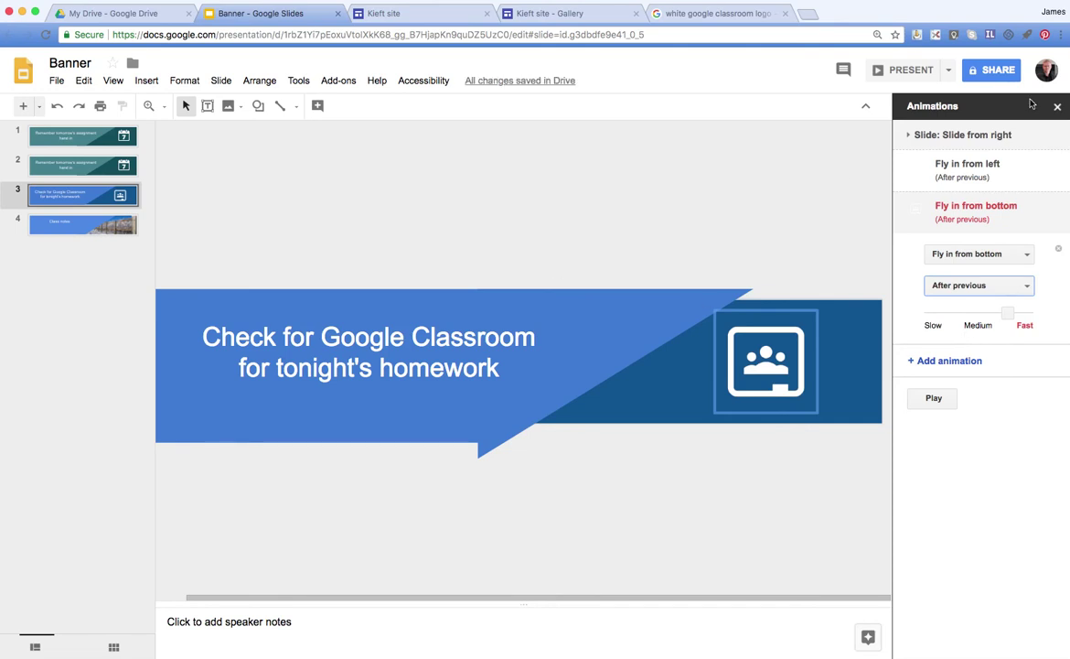
pyautogui.click(1057, 107)
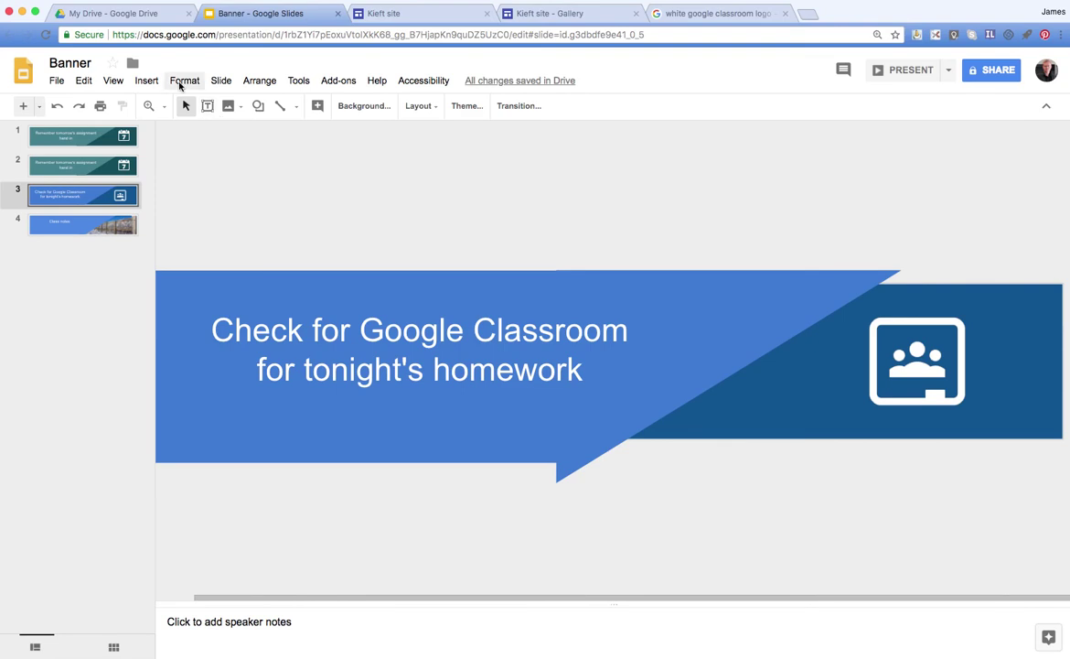
# - Speed slide 3's Slide from right transition up to Fast and play the animation preview
pyautogui.click(220, 83)
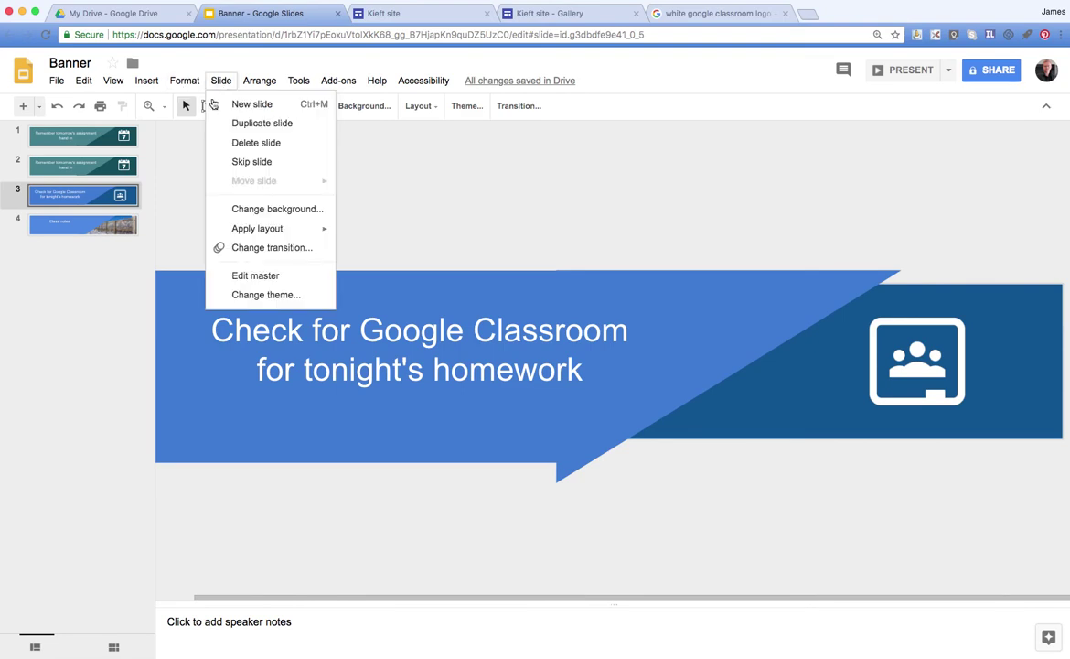
pyautogui.click(244, 252)
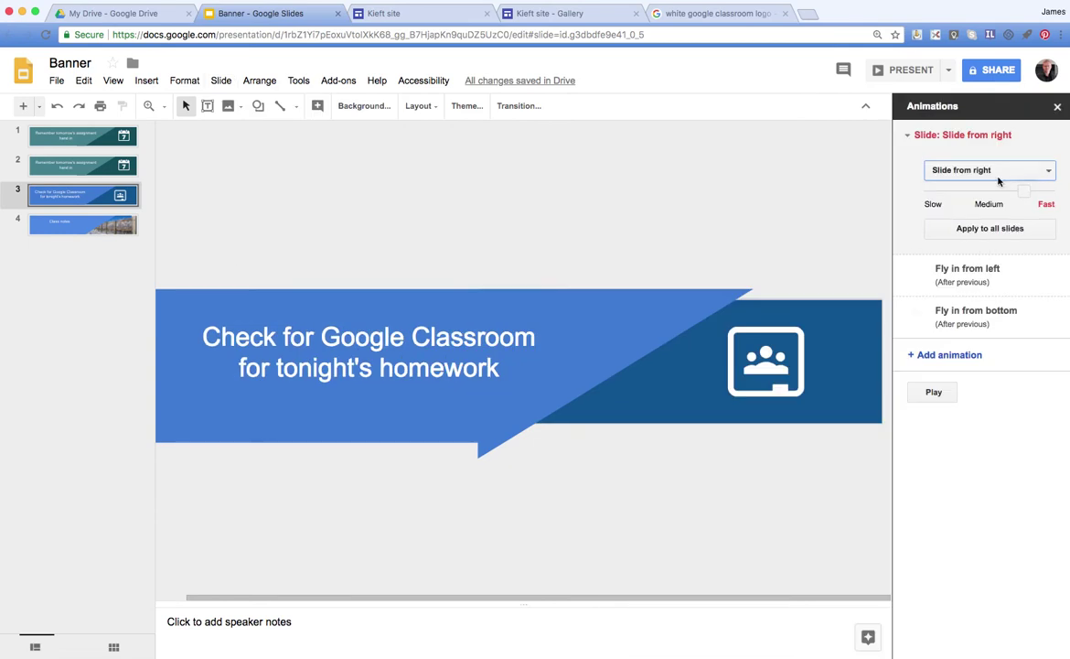
pyautogui.click(1024, 192)
pyautogui.moveTo(1024, 193); pyautogui.dragTo(1046, 192)
pyautogui.click(934, 392)
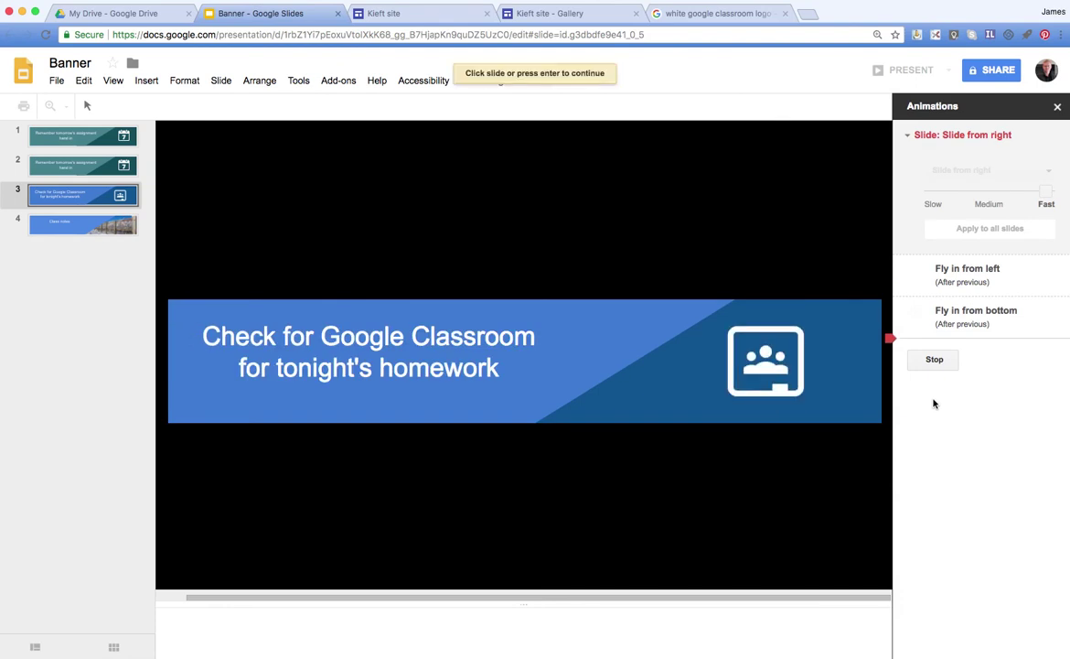
pyautogui.click(827, 464)
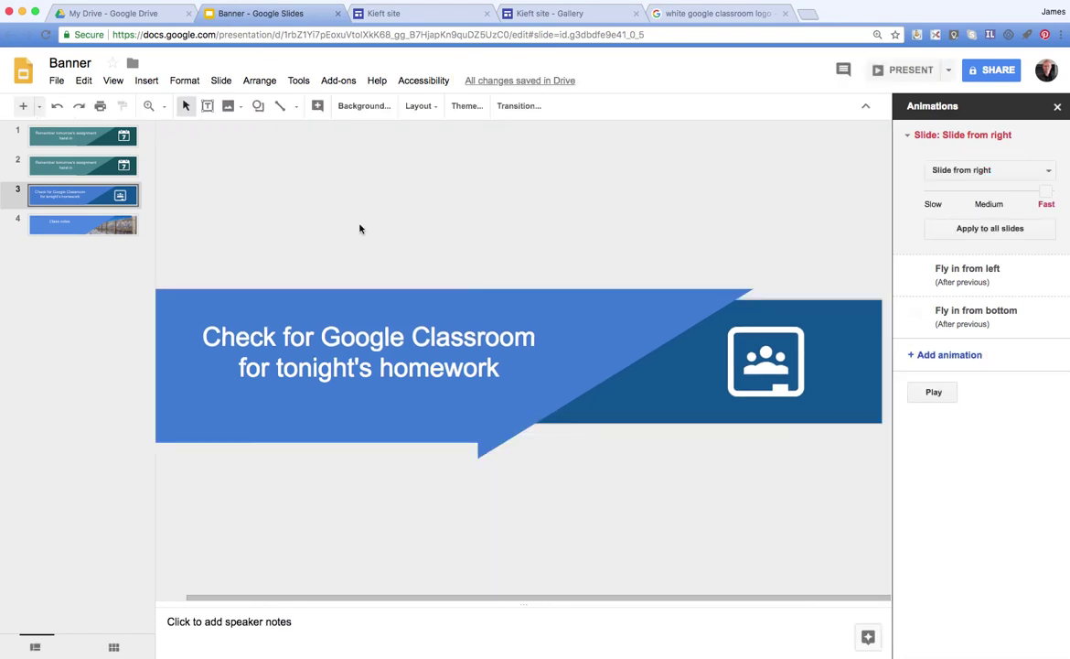
# - Set the embed to start on load, restart after the last slide, and advance every 5 seconds
pyautogui.click(57, 81)
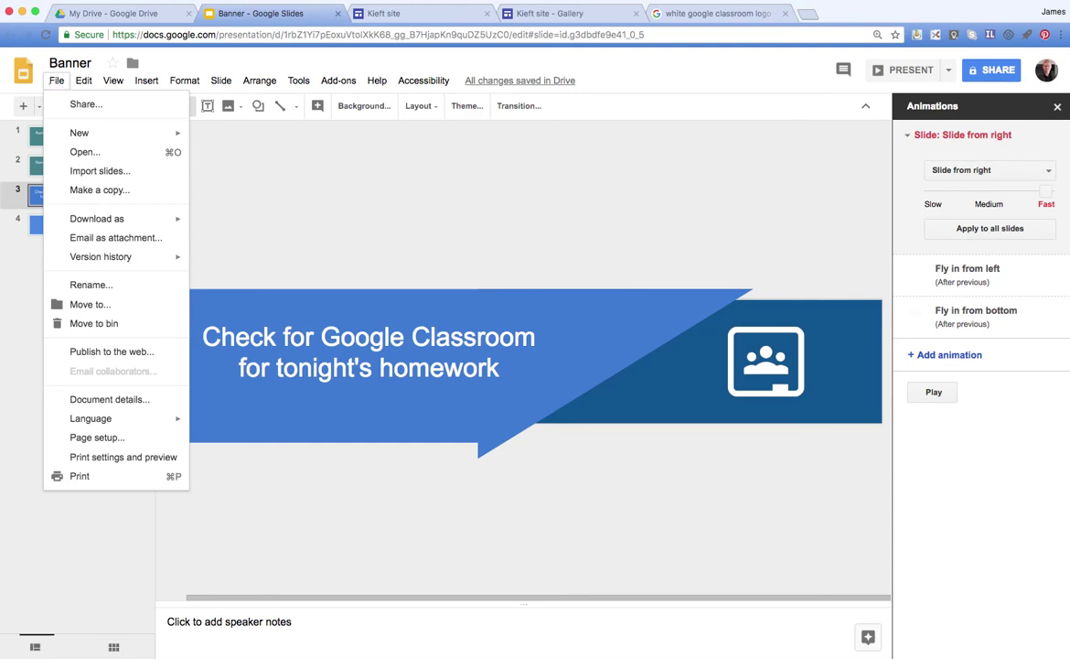
pyautogui.click(111, 352)
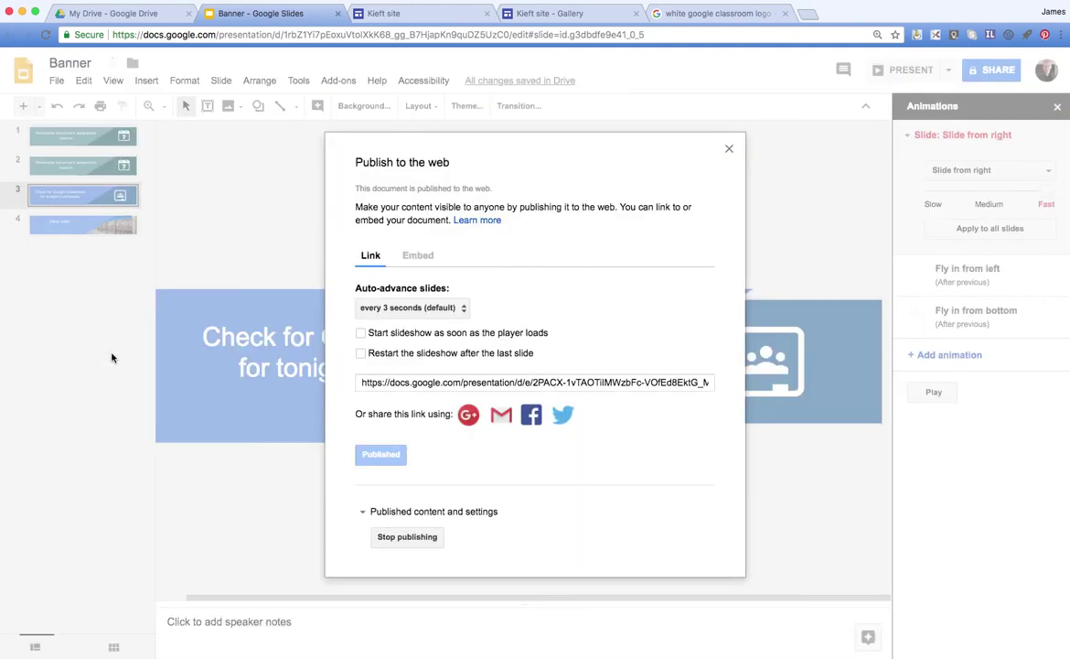
pyautogui.click(418, 256)
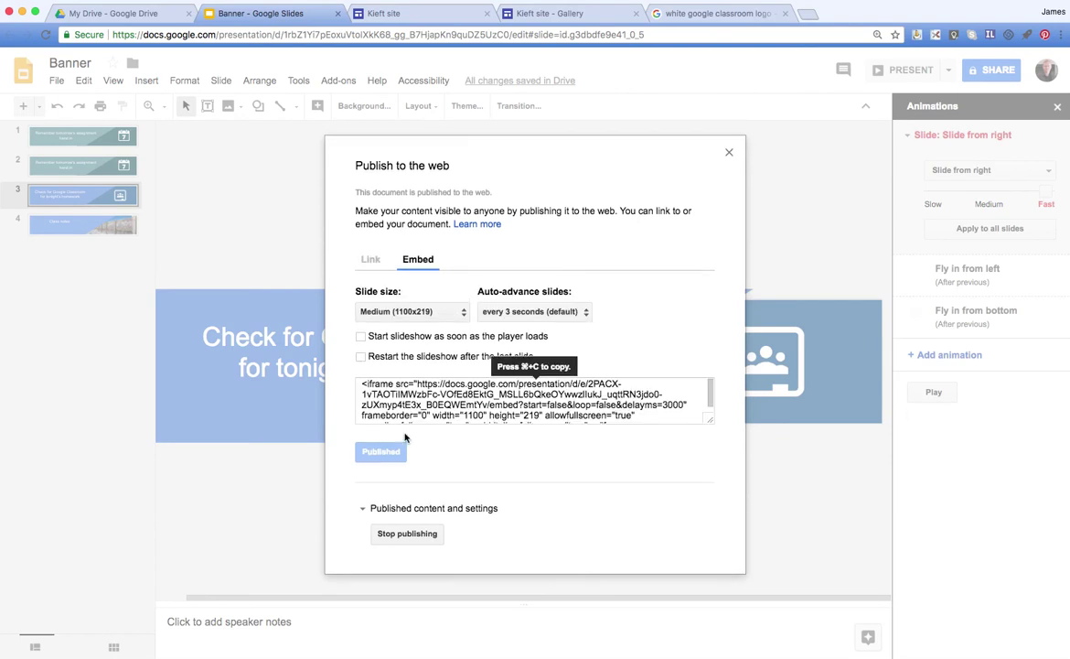
pyautogui.click(361, 336)
pyautogui.click(362, 356)
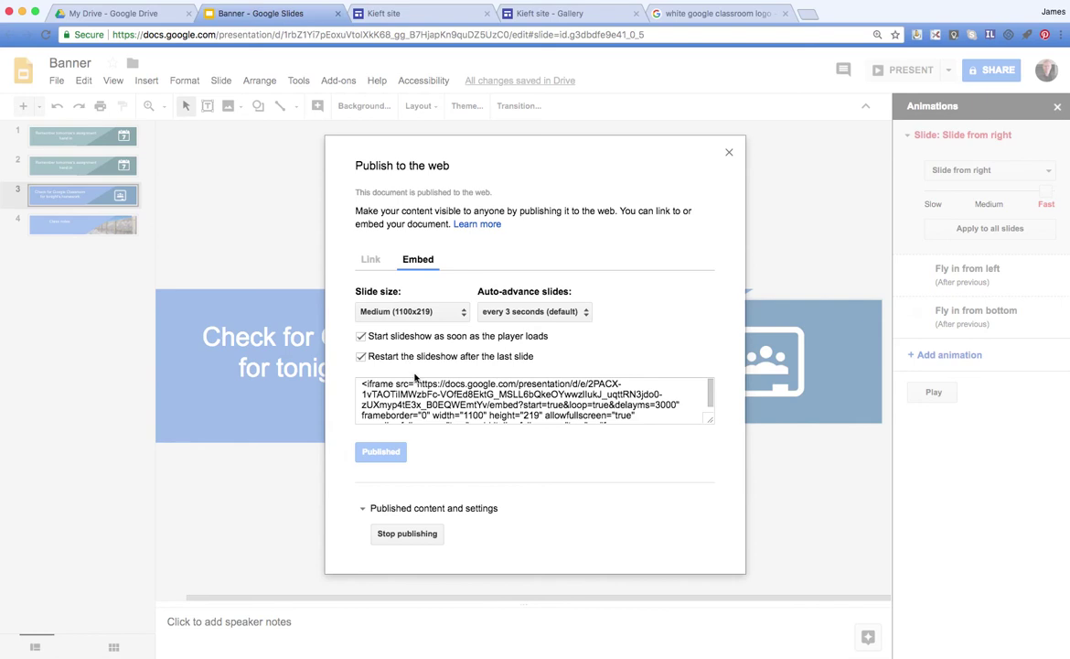
pyautogui.click(587, 316)
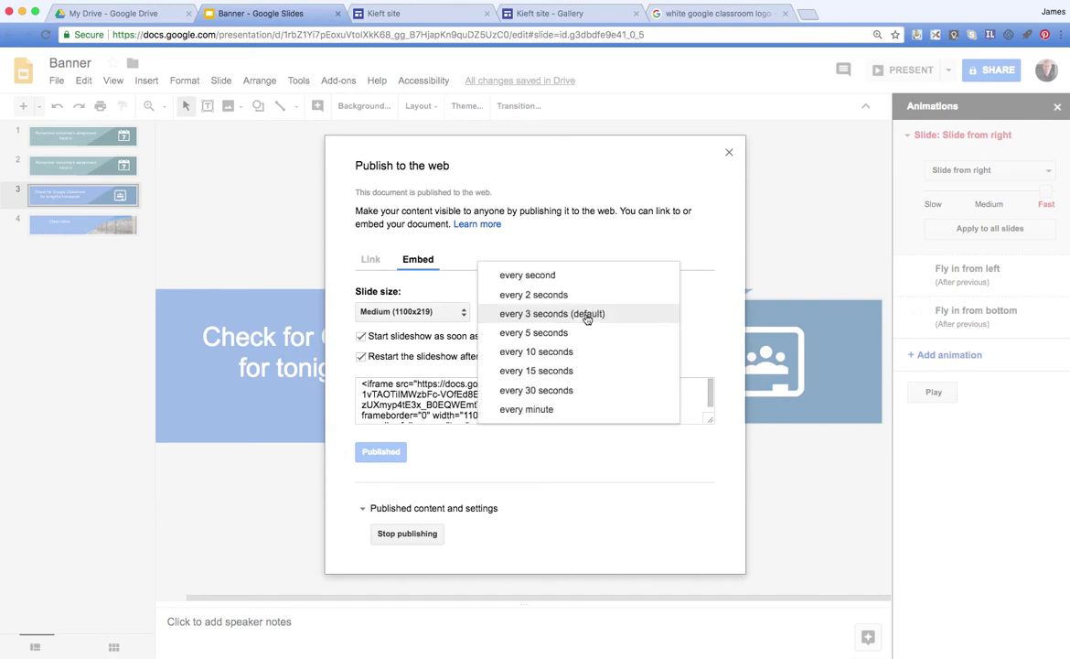
pyautogui.click(558, 335)
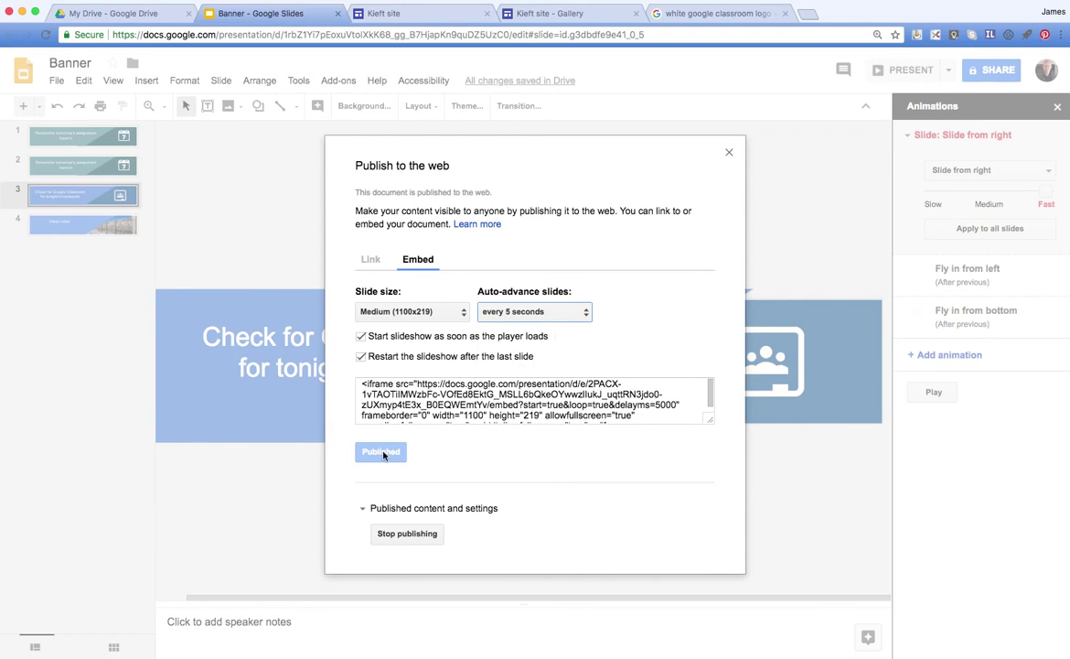
# - Stop and republish the deck with the new settings, then copy the iframe embed code
pyautogui.click(406, 540)
pyautogui.click(638, 107)
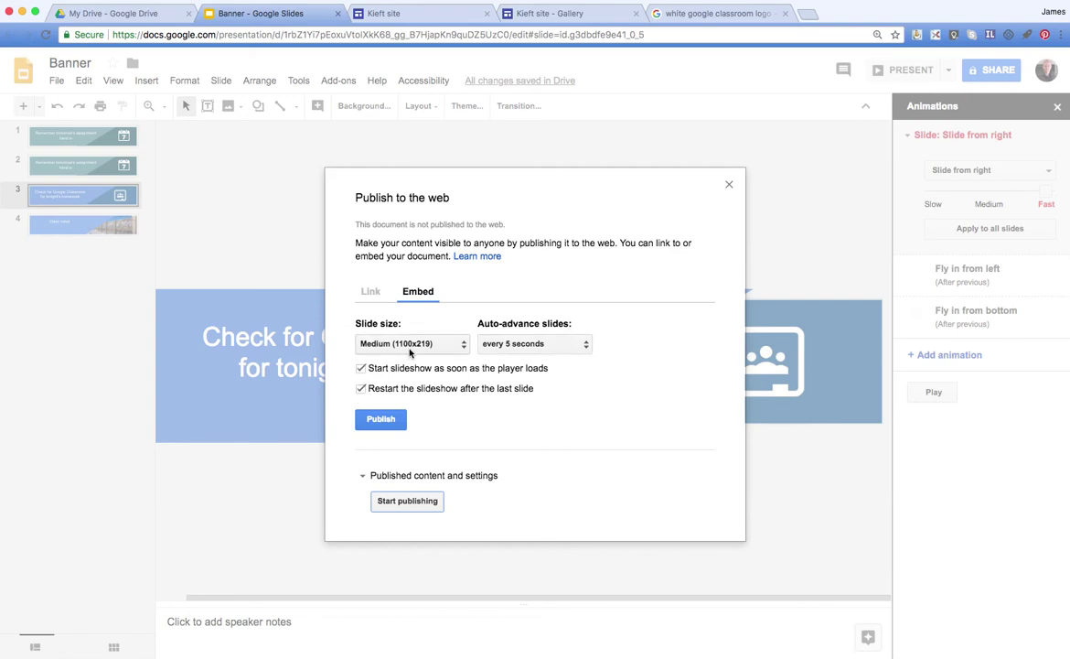
pyautogui.click(407, 502)
pyautogui.click(645, 107)
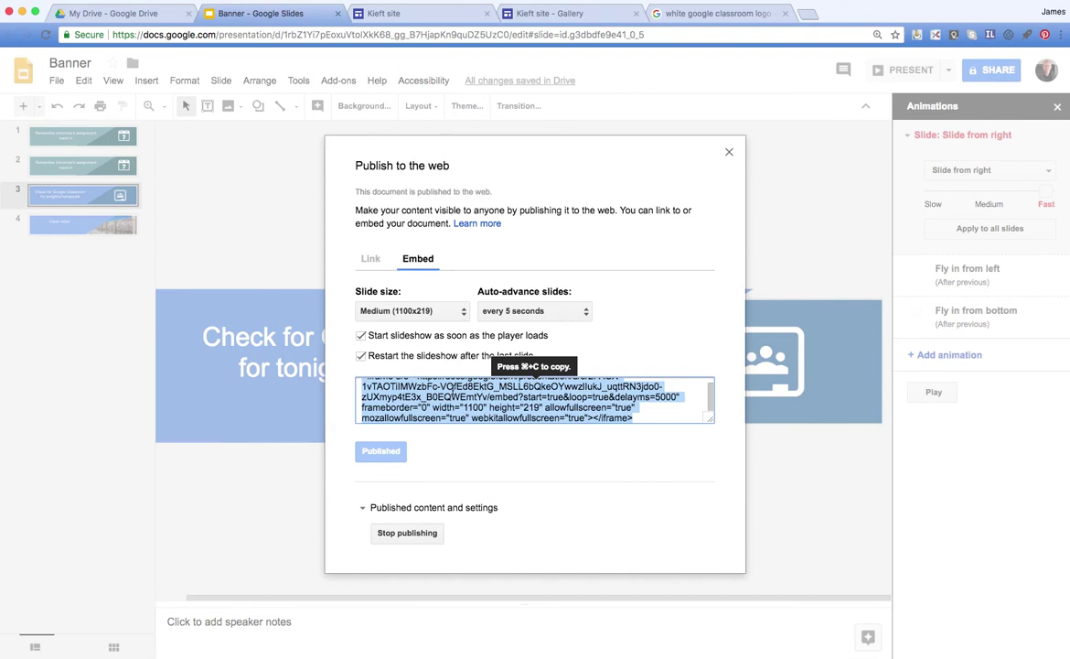
pyautogui.press('super+c')
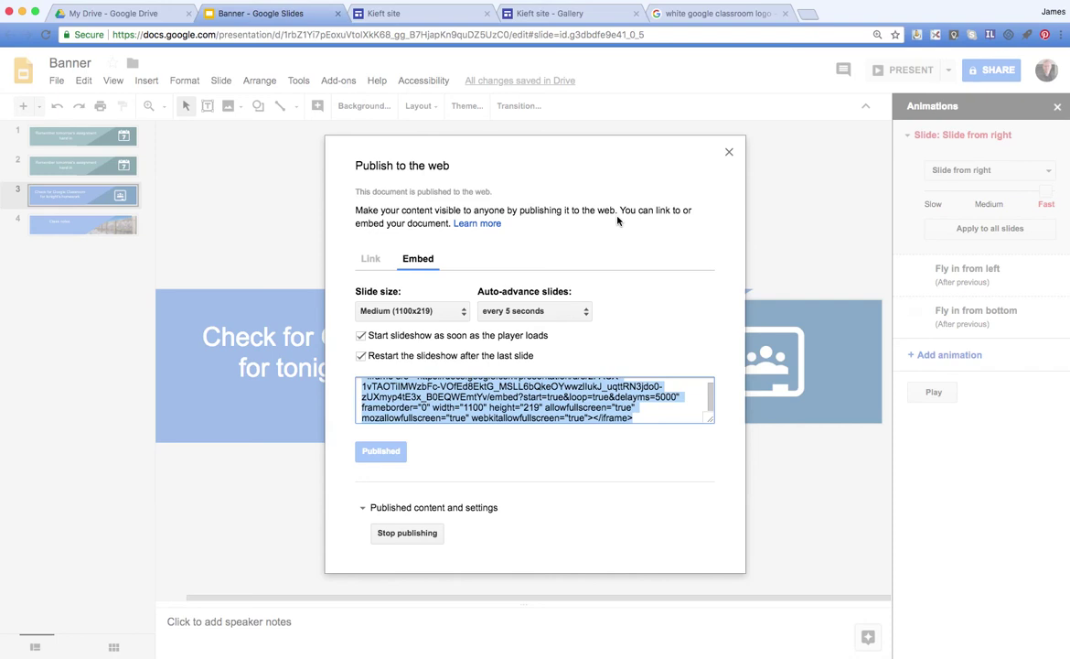
pyautogui.click(407, 13)
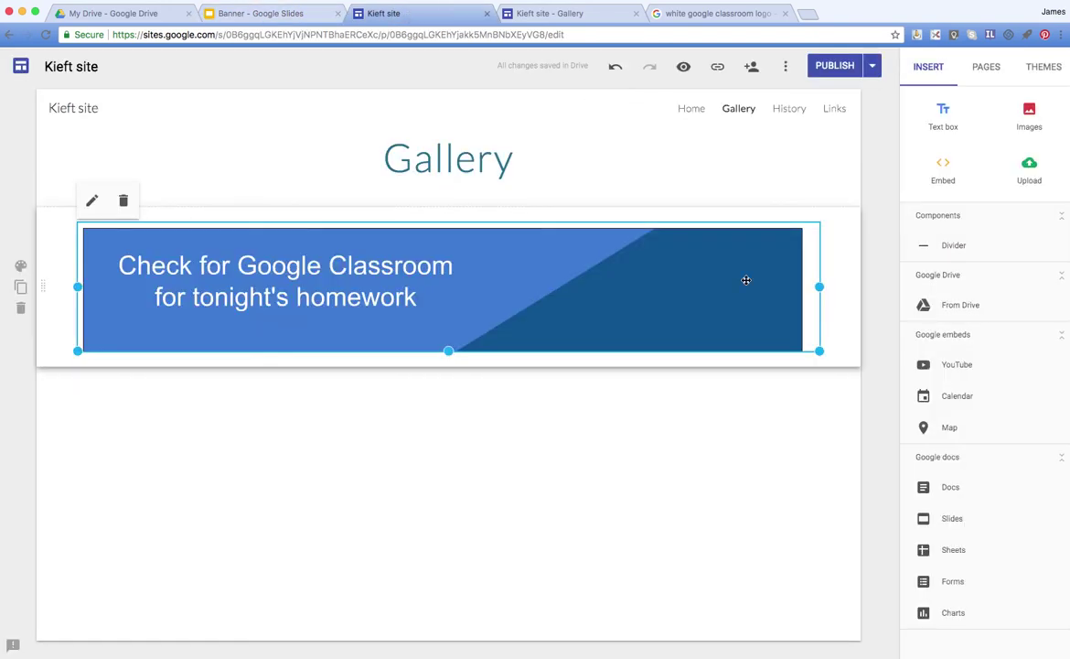
# - Delete the old Classroom banner and Class notes image, then embed the pasted slideshow iframe code
pyautogui.click(123, 200)
pyautogui.click(124, 202)
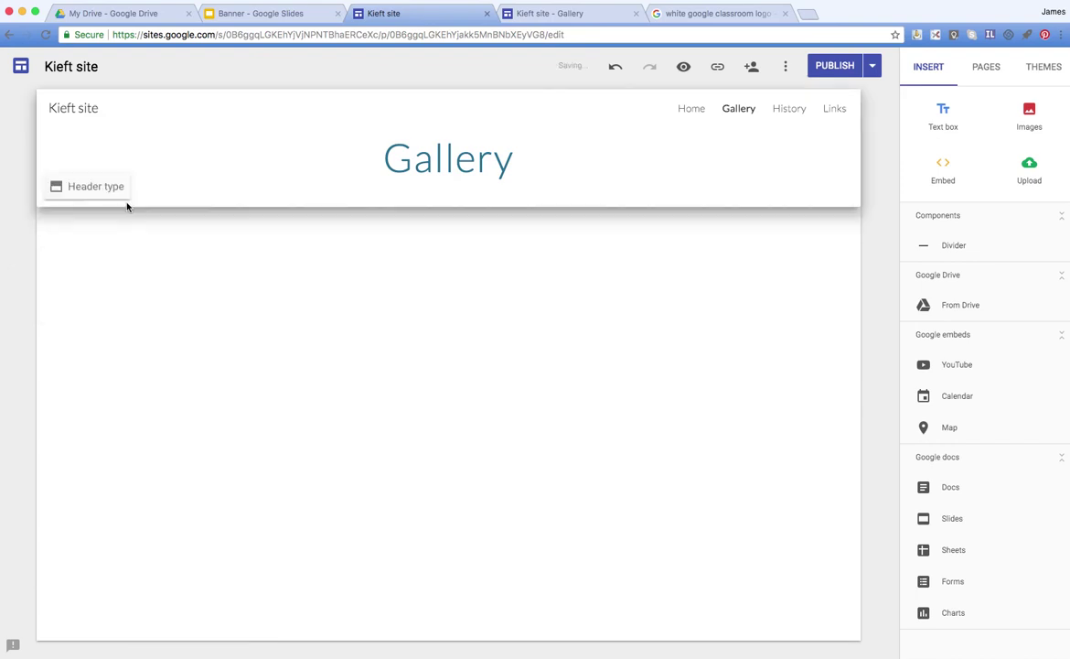
pyautogui.click(942, 166)
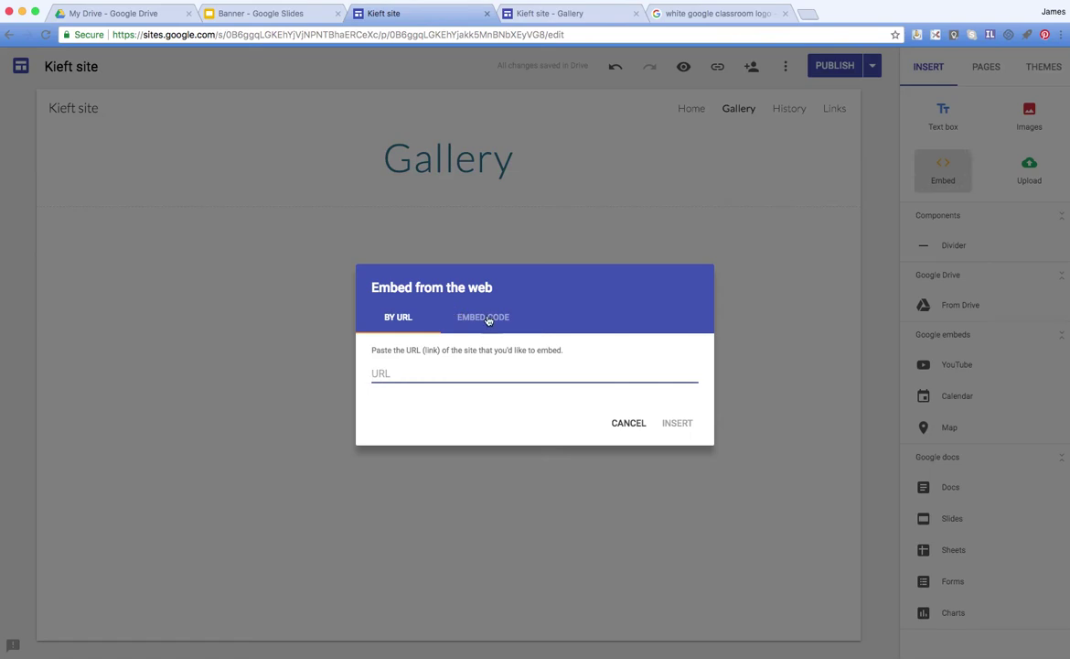
pyautogui.click(488, 316)
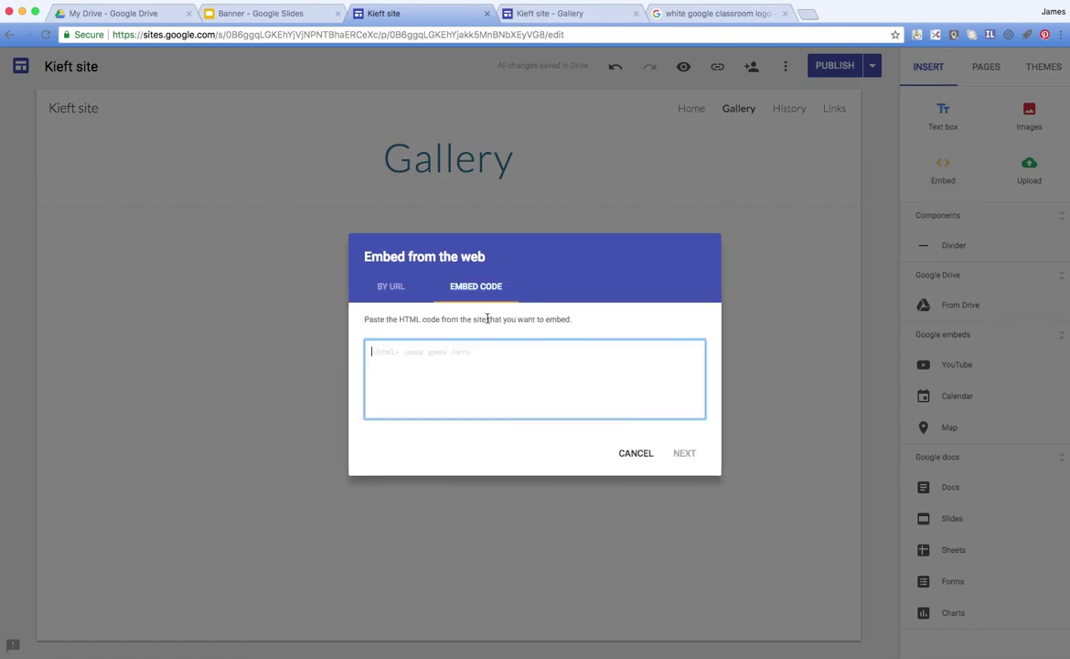
pyautogui.press('super+v')
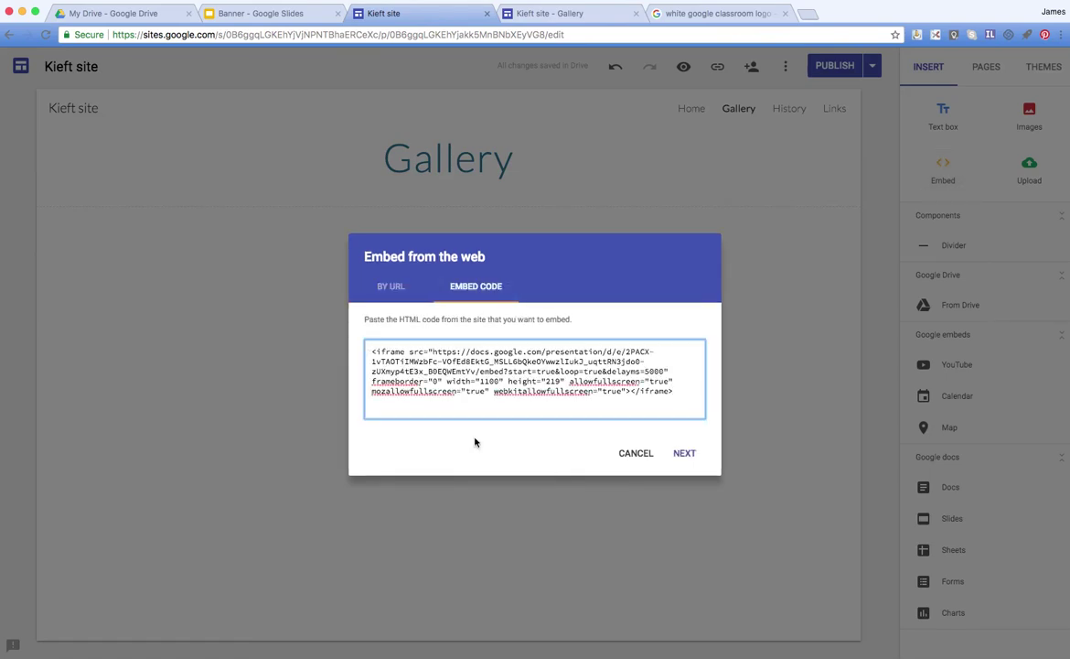
pyautogui.click(691, 455)
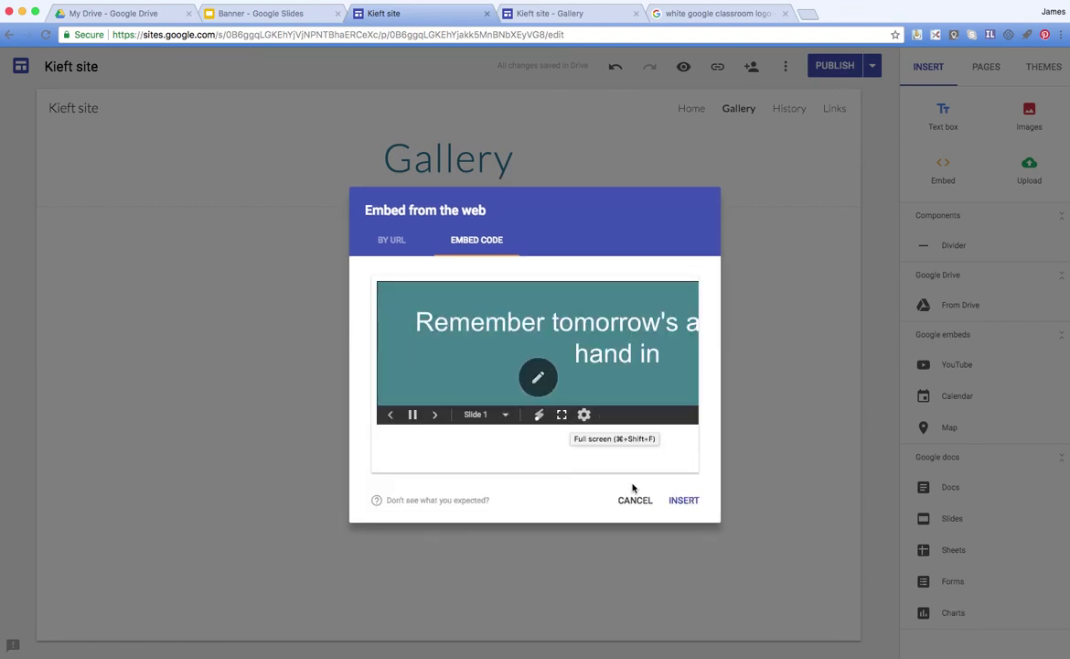
pyautogui.click(688, 503)
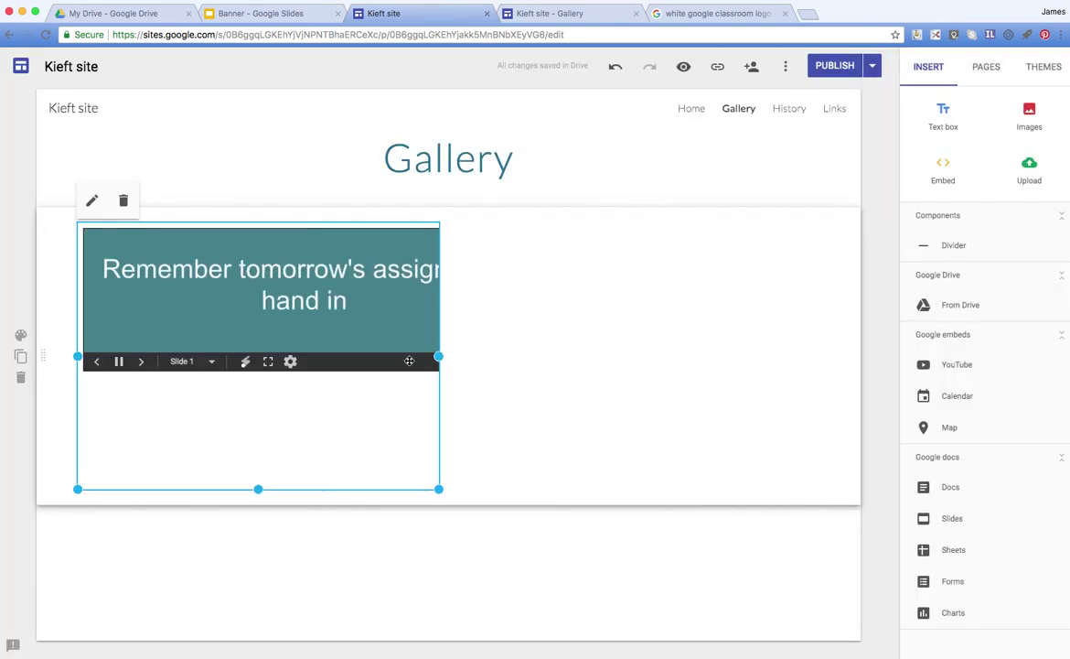
# - Shrink the slideshow embed to banner height and stretch it to the page's full width
pyautogui.moveTo(258, 490); pyautogui.dragTo(267, 354)
pyautogui.moveTo(439, 284); pyautogui.dragTo(786, 291)
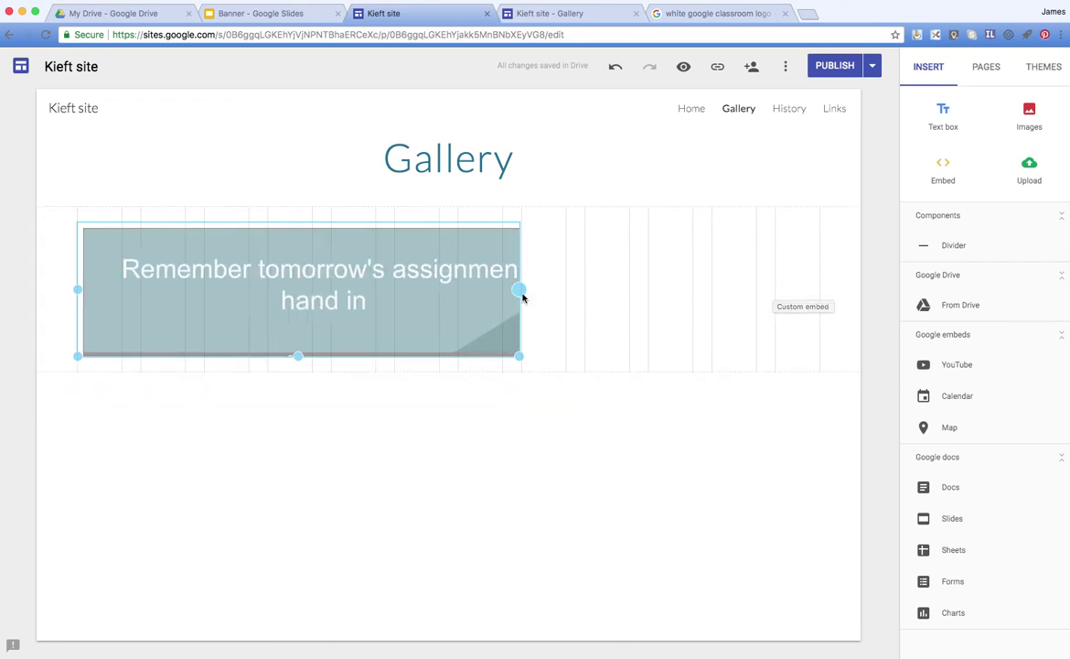
pyautogui.moveTo(519, 290); pyautogui.dragTo(827, 307)
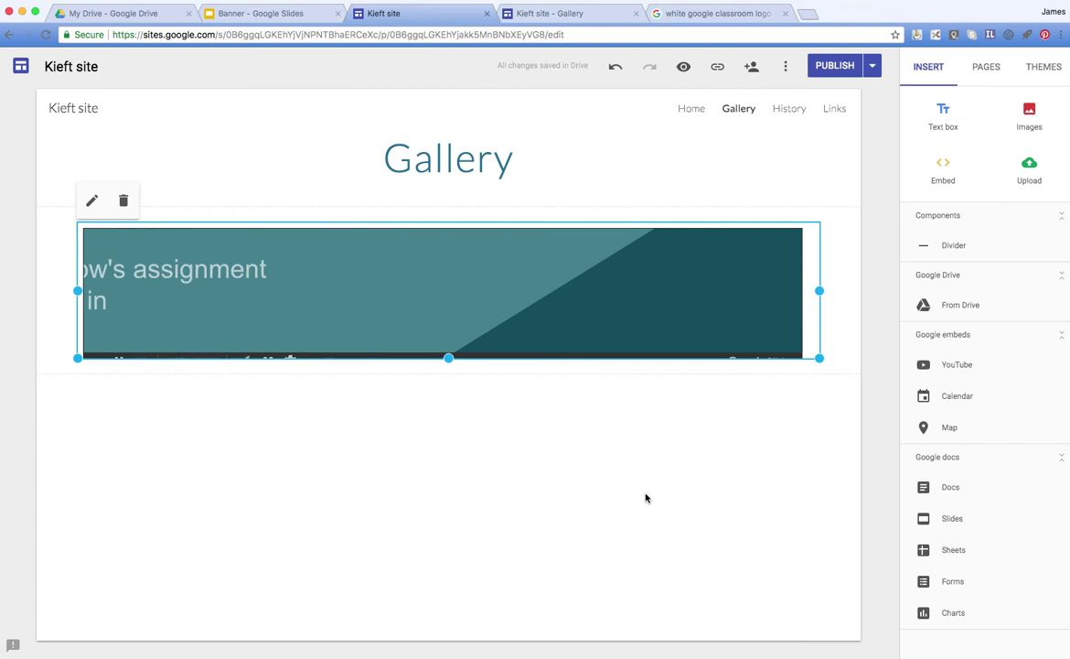
pyautogui.moveTo(449, 357); pyautogui.dragTo(448, 353)
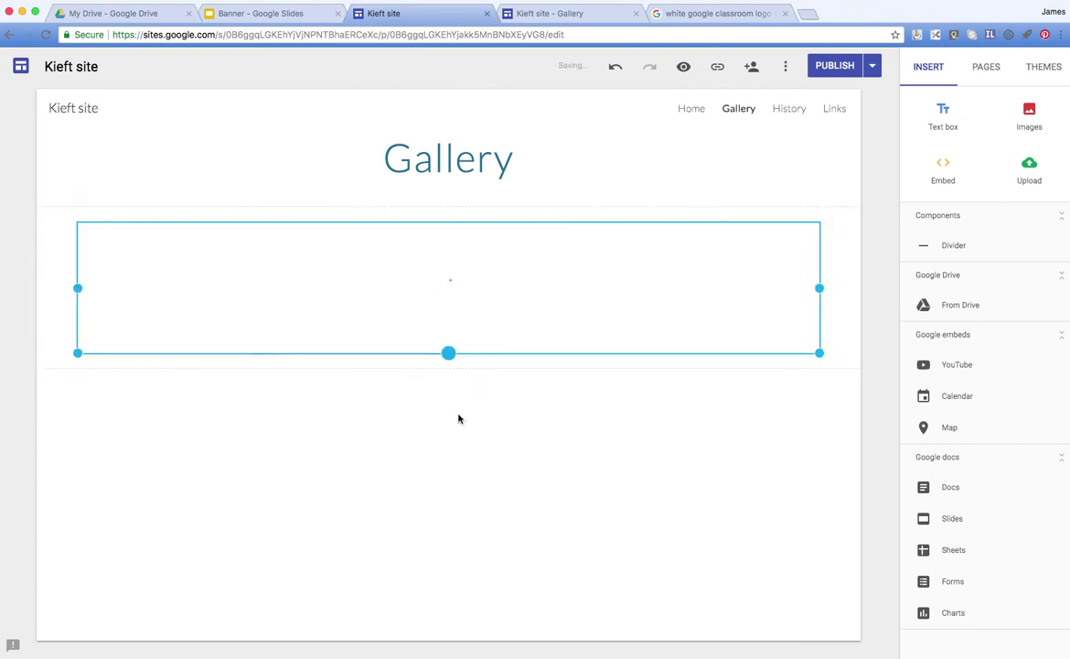